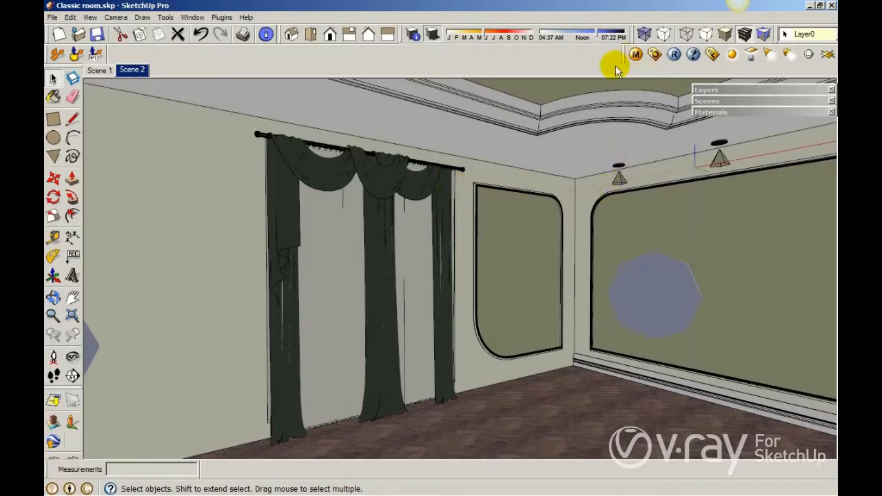
Step: Render the Scene 2 view of the classic room with V-Ray
{"action": "left_click", "coordinate": [674, 56]}
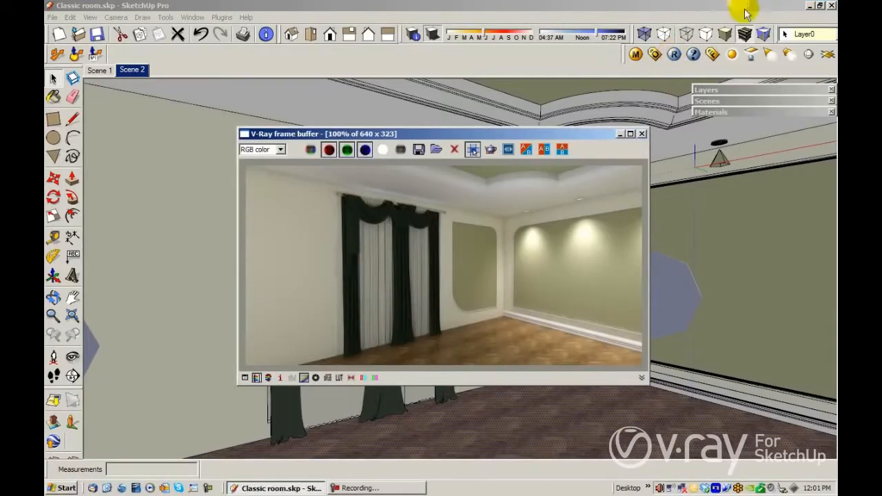
{"action": "left_click", "coordinate": [276, 488]}
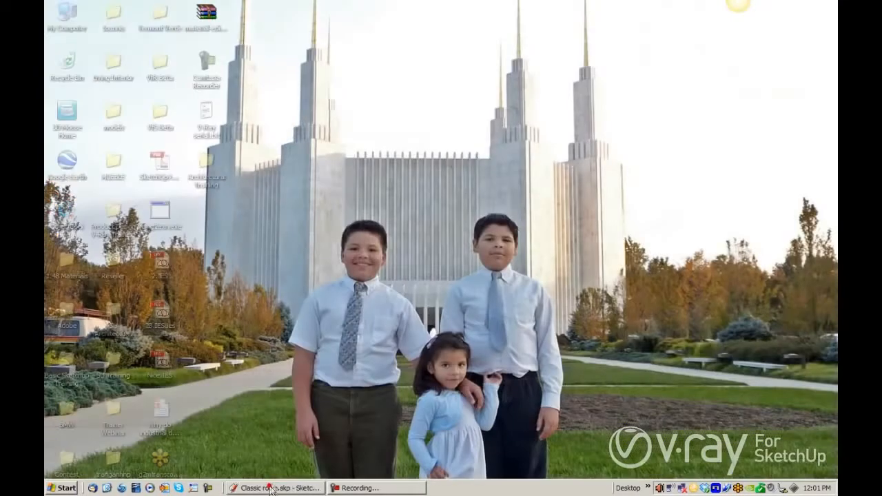
{"action": "left_click", "coordinate": [276, 488]}
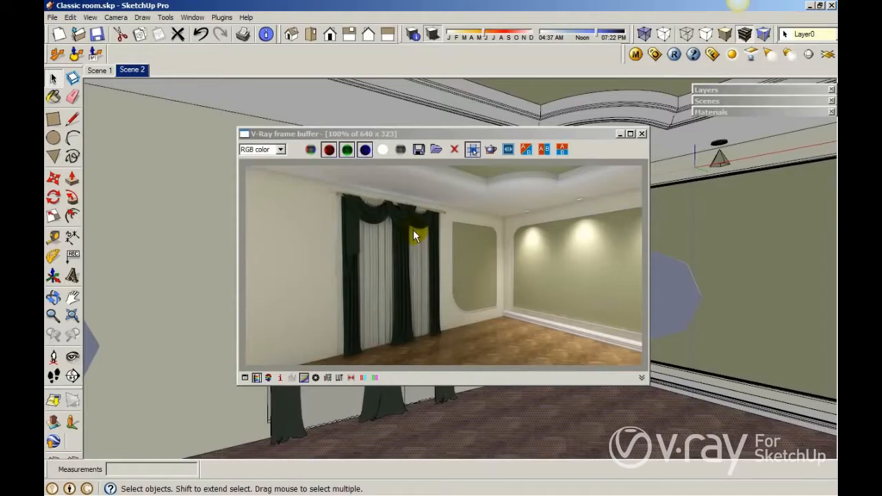
Step: Create a Two Sided material among the V-Ray scene materials and show its settings
{"action": "left_click", "coordinate": [635, 55]}
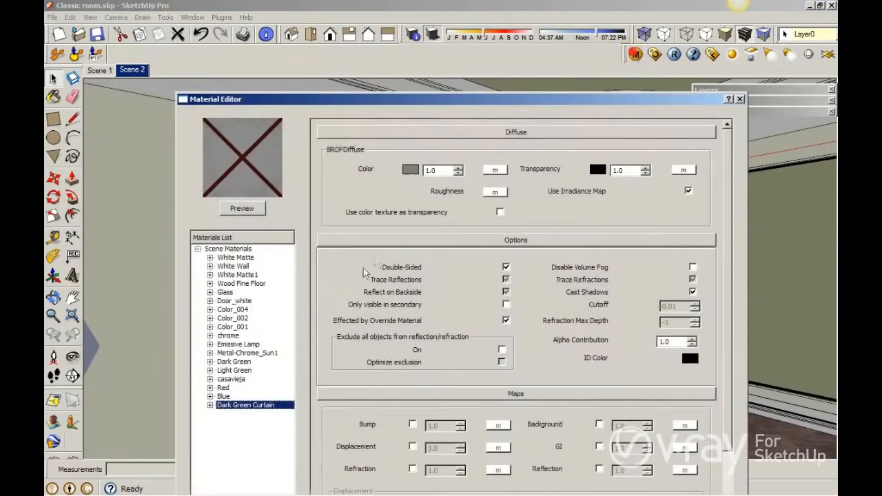
{"action": "left_click_drag", "start_coordinate": [358, 102], "coordinate": [348, 37]}
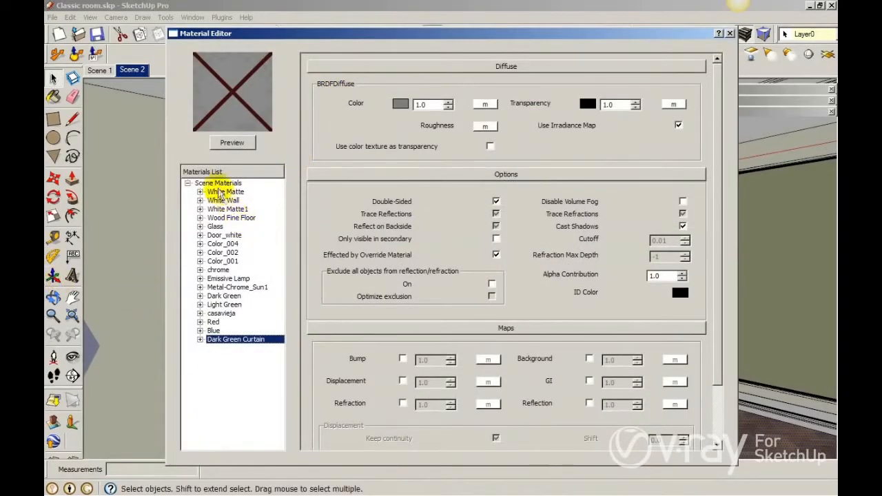
{"action": "left_click", "coordinate": [209, 182]}
{"action": "right_click", "coordinate": [221, 184]}
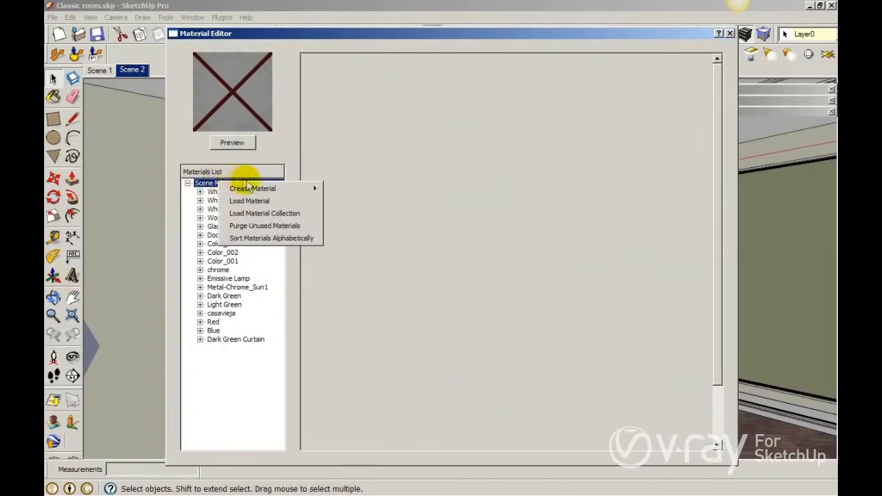
{"action": "mouse_move", "coordinate": [289, 189]}
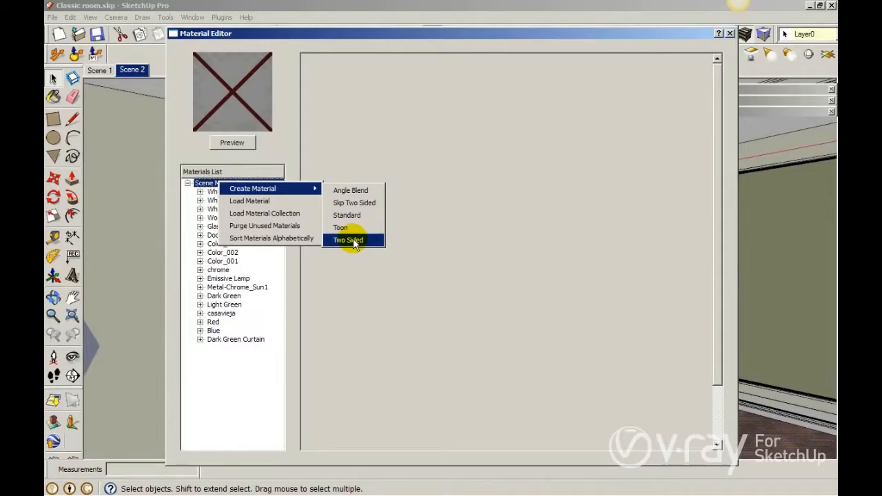
{"action": "left_click", "coordinate": [353, 239]}
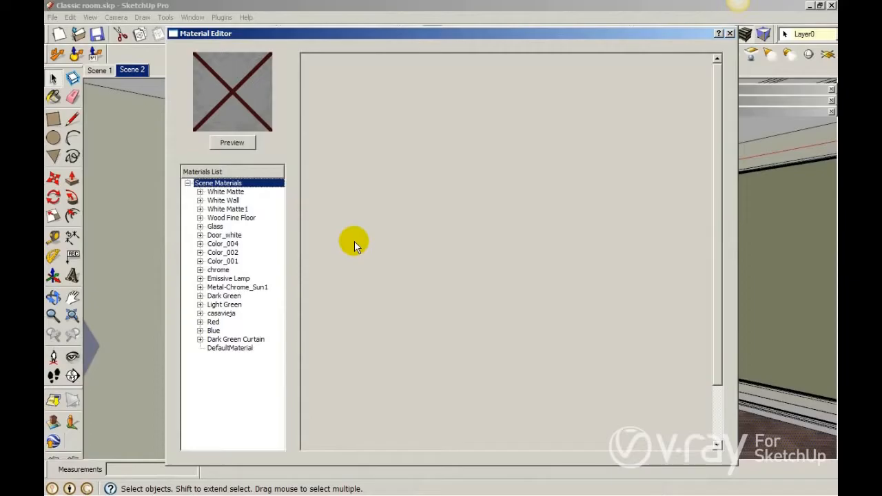
{"action": "left_click", "coordinate": [219, 348]}
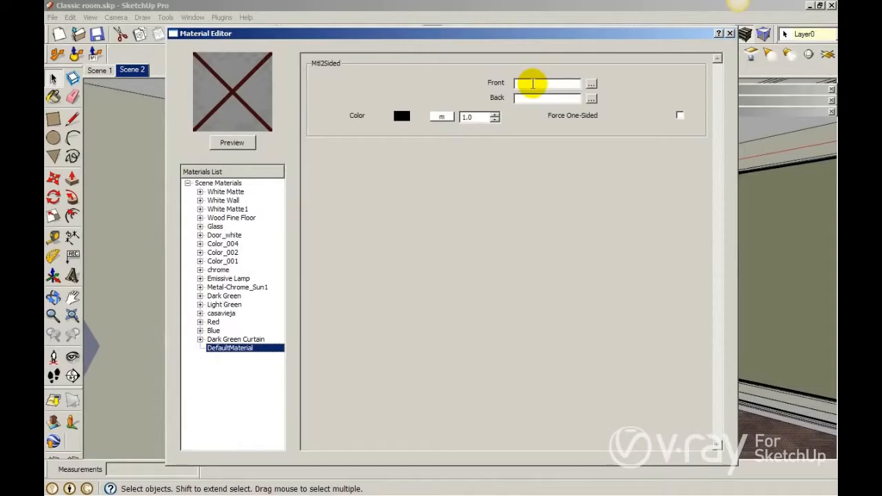
Step: Assign Blue as the front and Red as the back of the new two-sided material, and preview it
{"action": "left_click", "coordinate": [591, 84]}
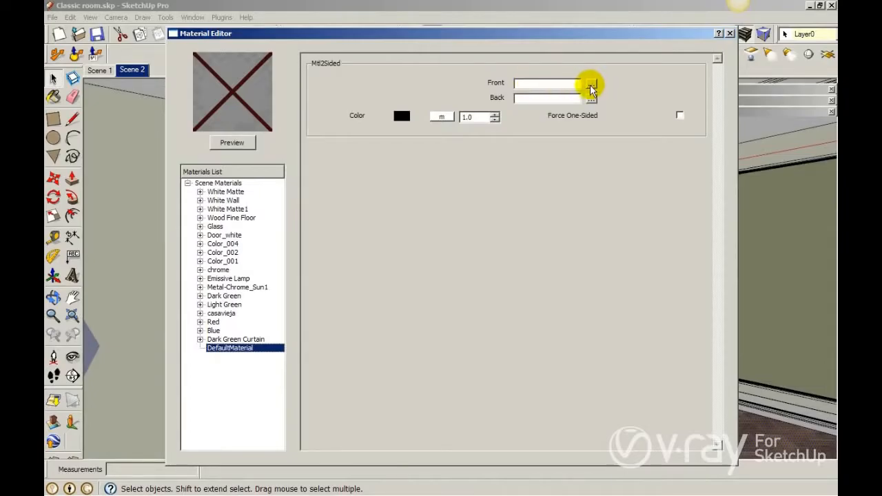
{"action": "left_click", "coordinate": [445, 249]}
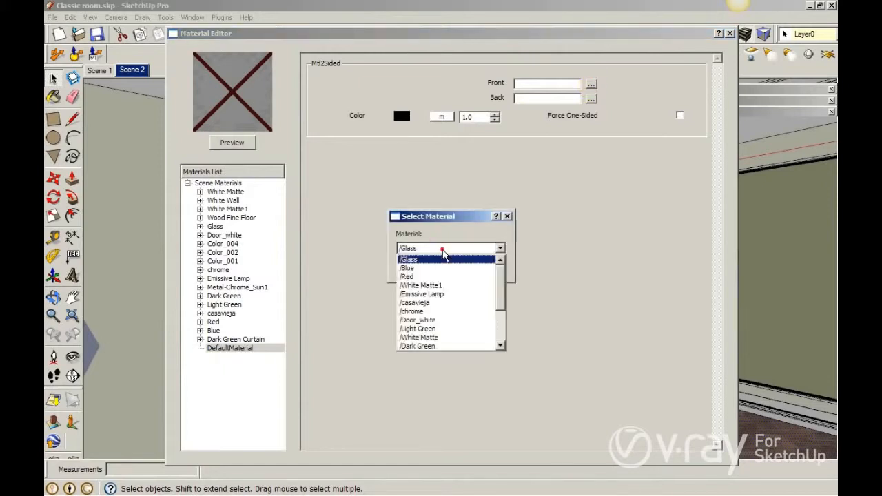
{"action": "left_click", "coordinate": [412, 269]}
{"action": "left_click", "coordinate": [416, 267]}
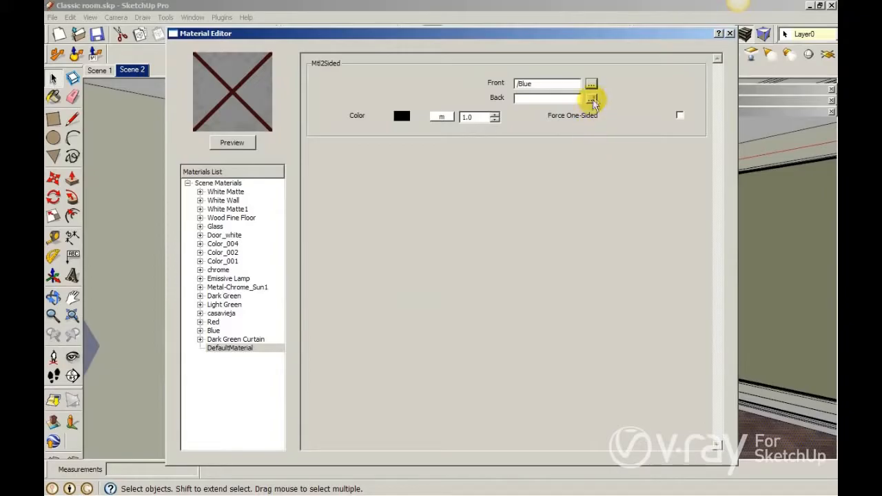
{"action": "left_click", "coordinate": [591, 98]}
{"action": "left_click", "coordinate": [446, 249]}
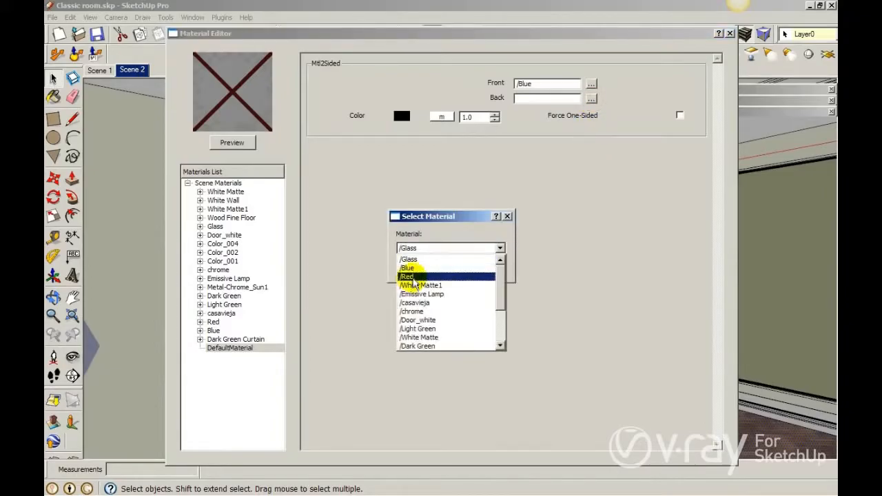
{"action": "left_click", "coordinate": [409, 277]}
{"action": "left_click", "coordinate": [430, 266]}
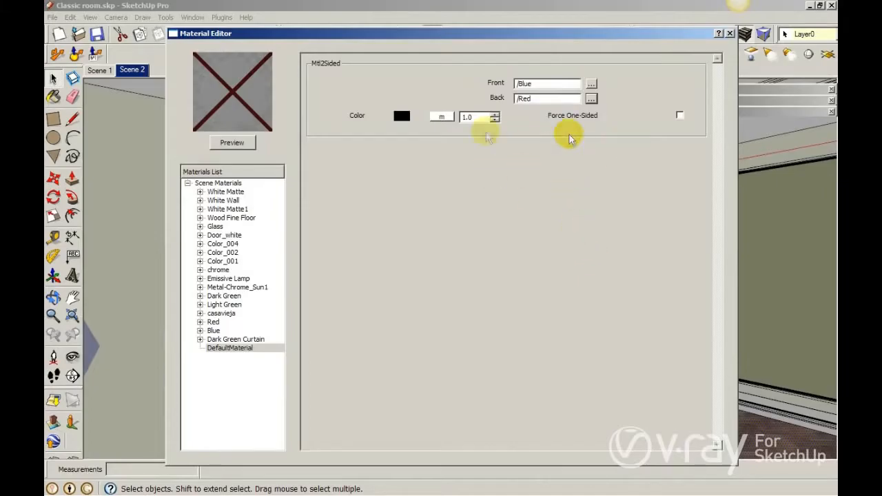
{"action": "left_click", "coordinate": [233, 142]}
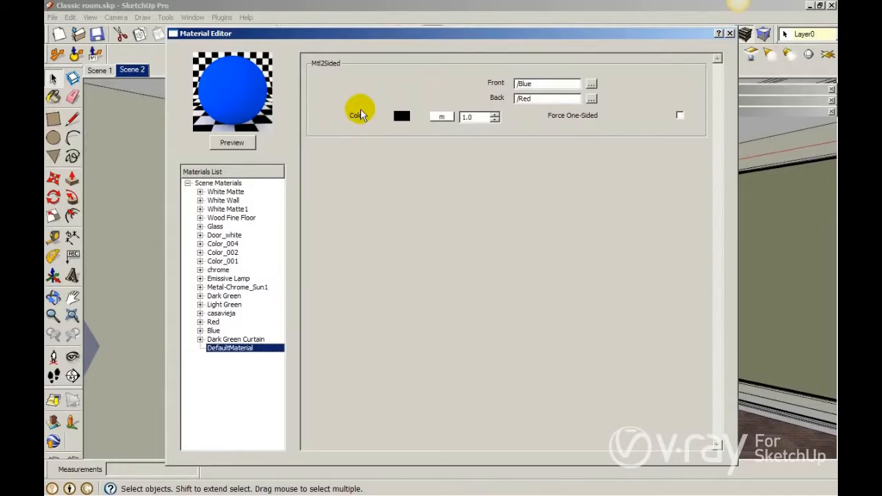
Step: Set the two-sided material's color to white and update its preview
{"action": "left_click", "coordinate": [402, 116]}
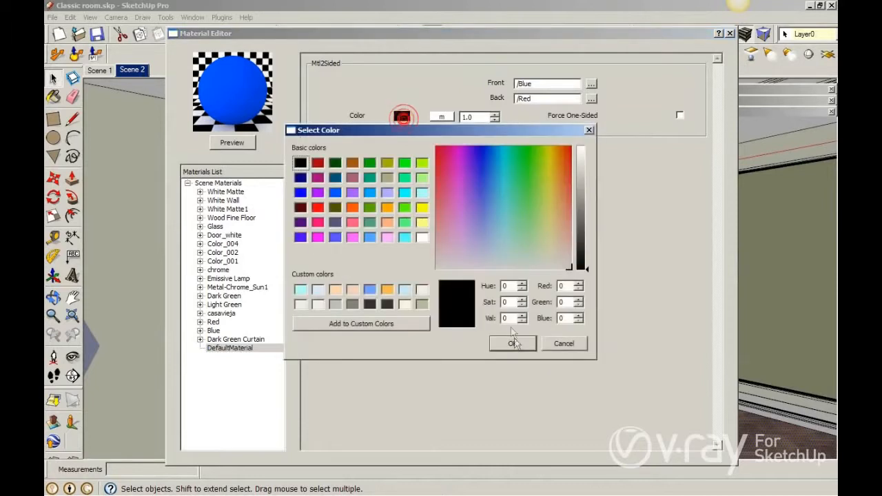
{"action": "left_click", "coordinate": [422, 237]}
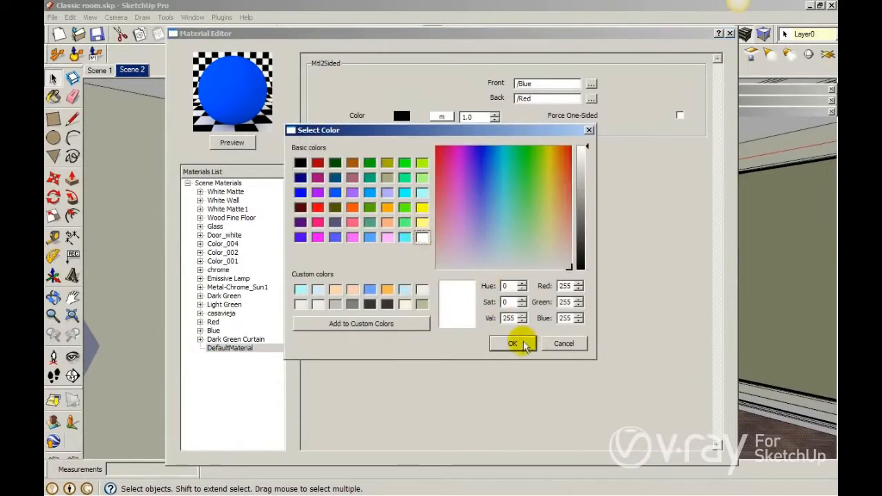
{"action": "left_click", "coordinate": [522, 343]}
{"action": "left_click", "coordinate": [233, 143]}
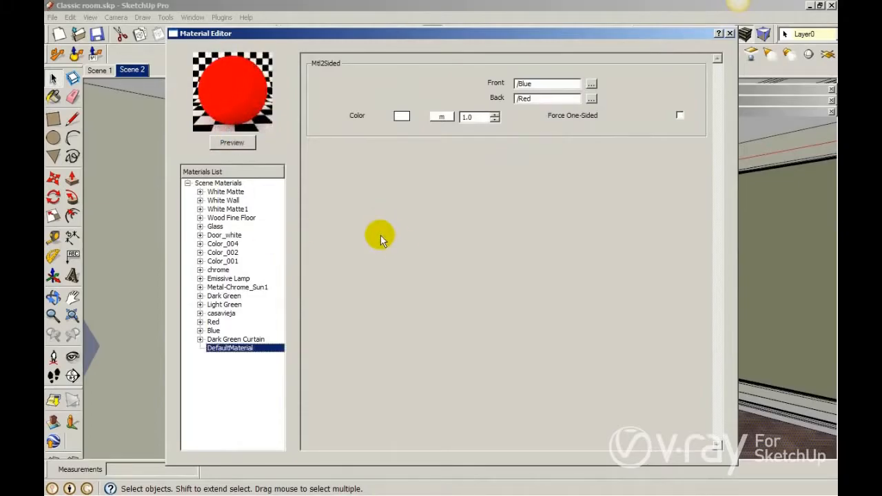
Step: Set the two-sided material's color to grey 125, 125, 125 and enable Force One-Sided, previewing each change
{"action": "left_click", "coordinate": [402, 116]}
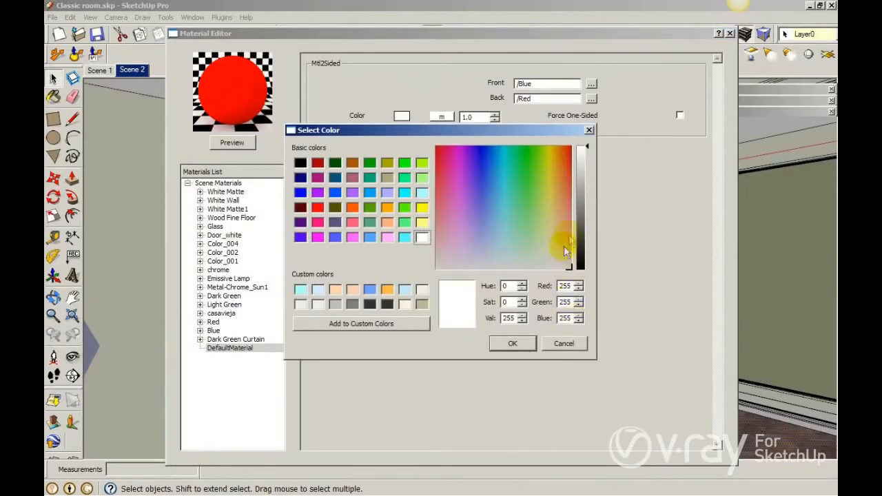
{"action": "left_click", "coordinate": [577, 209]}
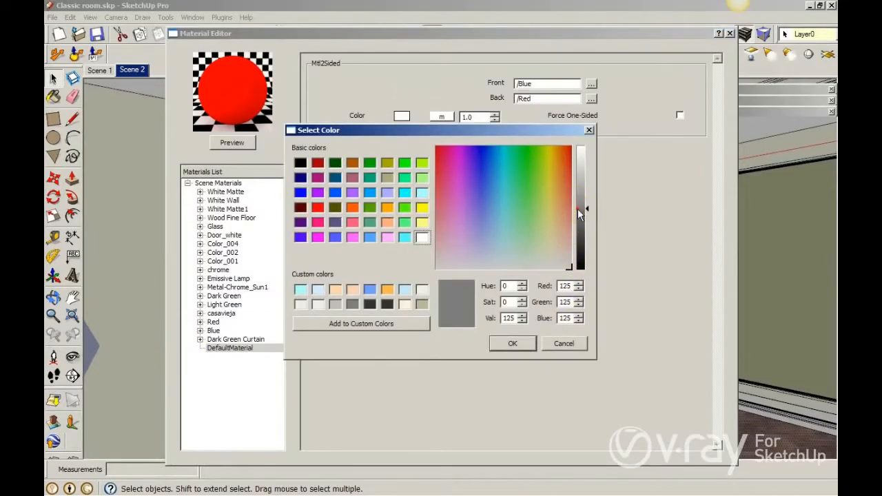
{"action": "left_click", "coordinate": [513, 348]}
{"action": "left_click", "coordinate": [250, 140]}
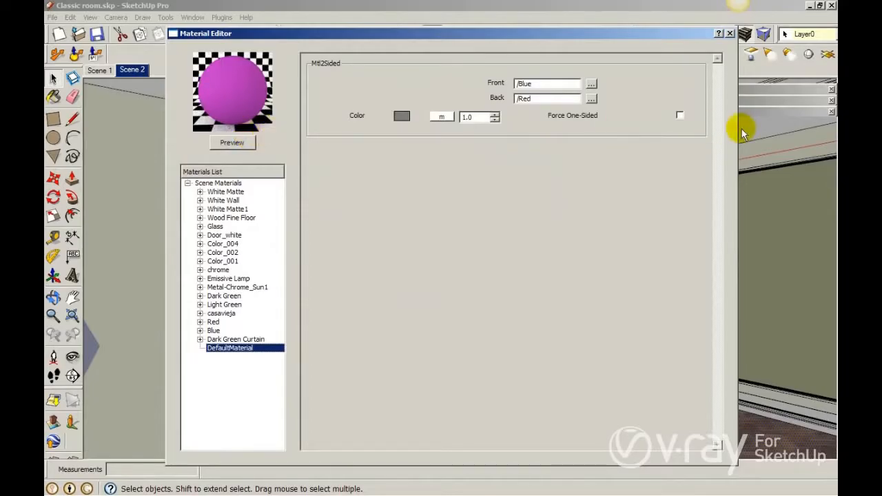
{"action": "left_click", "coordinate": [681, 115]}
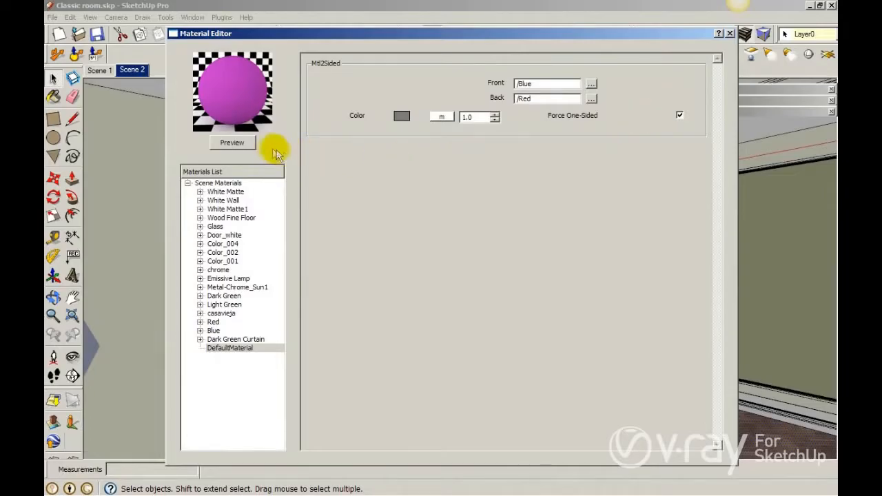
{"action": "left_click", "coordinate": [248, 141]}
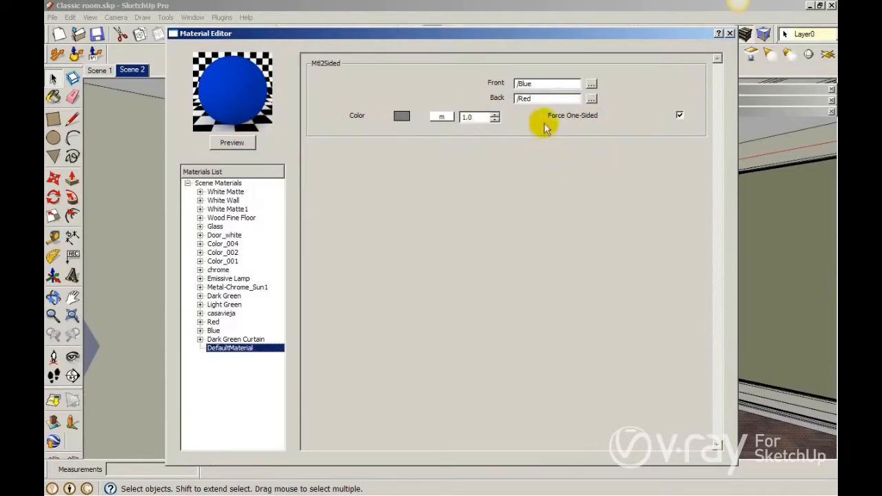
Step: Rename the new two-sided material as "Light Green @ side"
{"action": "right_click", "coordinate": [257, 348]}
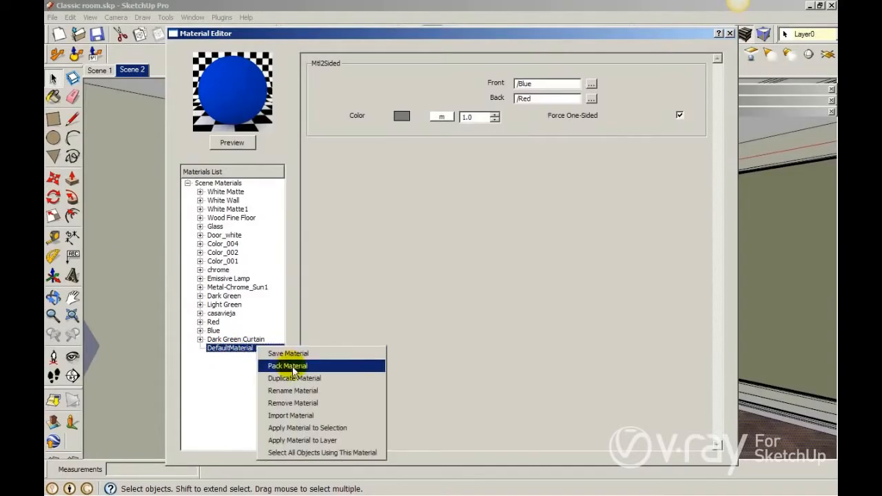
{"action": "left_click", "coordinate": [297, 391]}
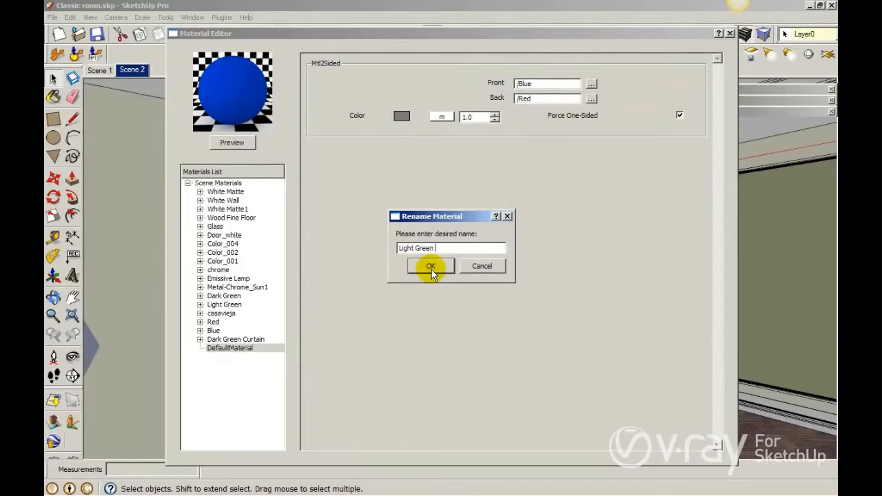
{"action": "type", "text": "side"}
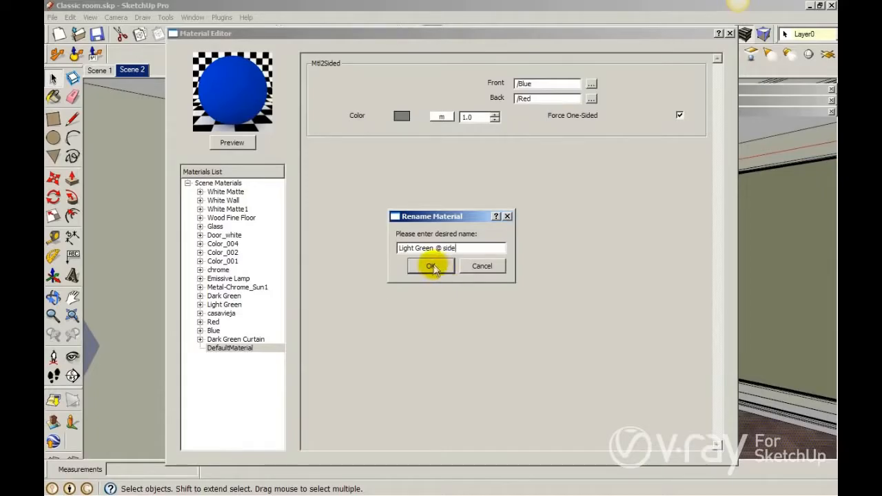
{"action": "left_click", "coordinate": [431, 267]}
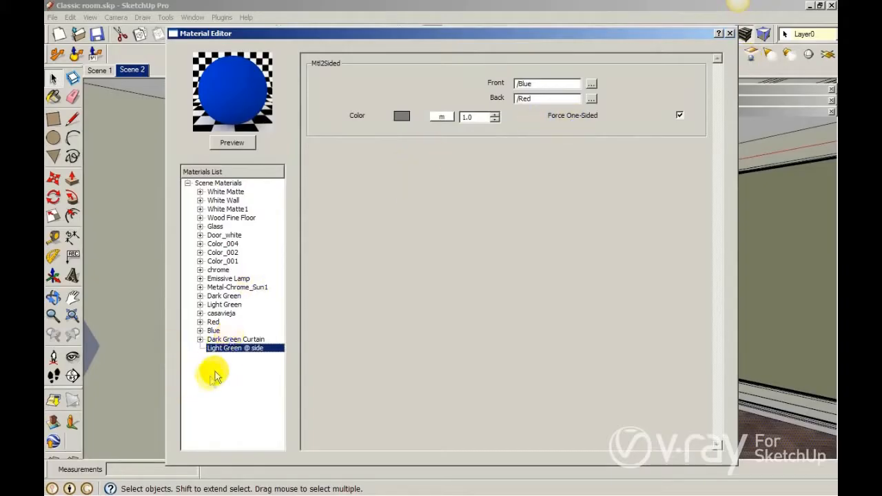
{"action": "right_click", "coordinate": [229, 352]}
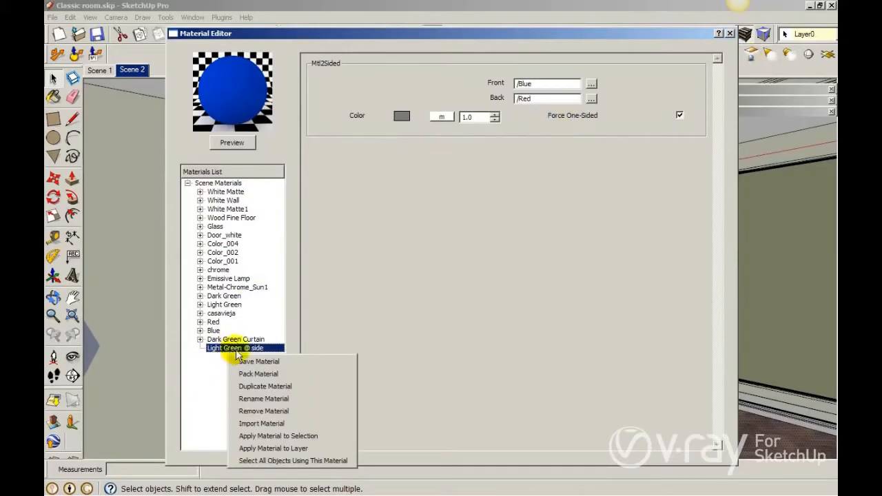
{"action": "left_click", "coordinate": [261, 389]}
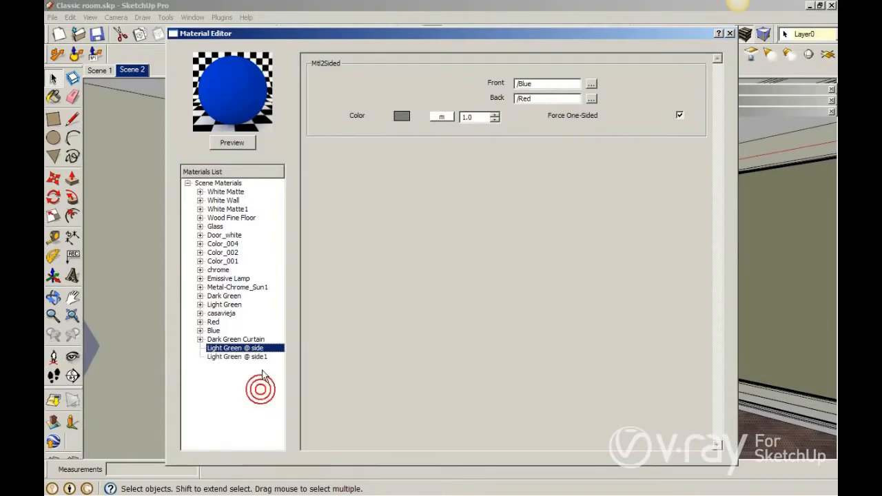
{"action": "left_click", "coordinate": [237, 357]}
{"action": "right_click", "coordinate": [239, 363]}
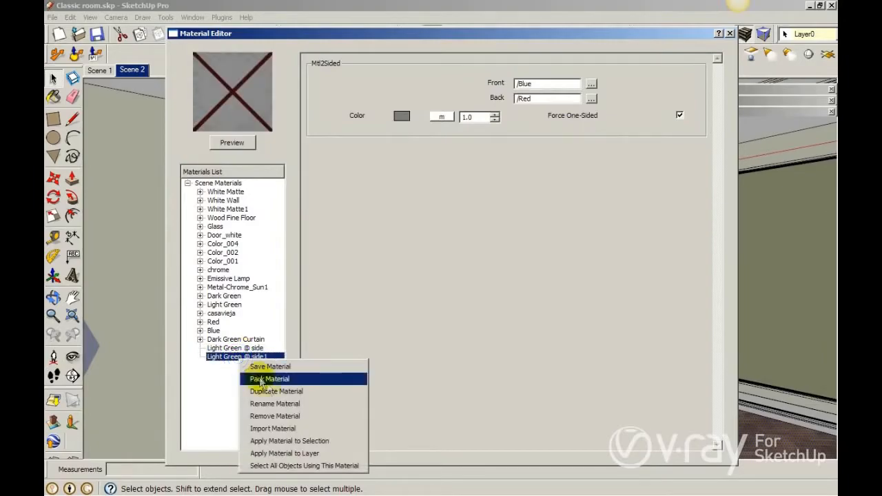
{"action": "left_click", "coordinate": [280, 403]}
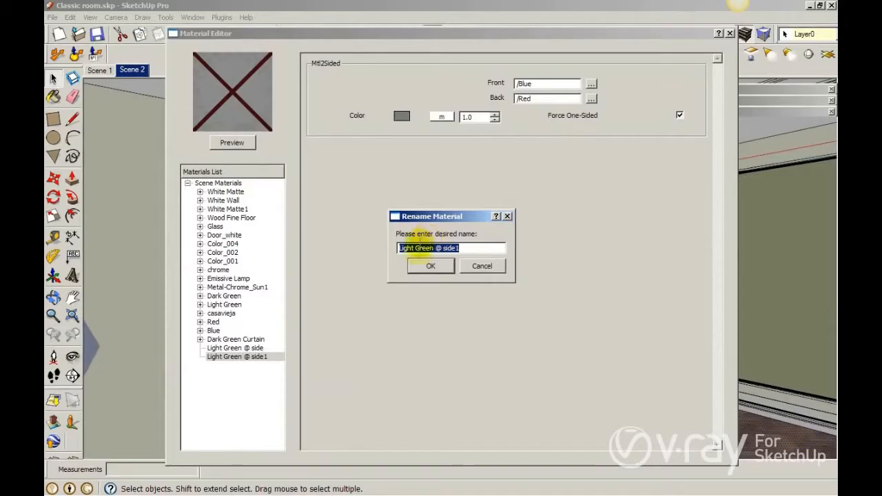
{"action": "left_click_drag", "start_coordinate": [414, 249], "coordinate": [378, 255]}
{"action": "type", "text": "Dar"}
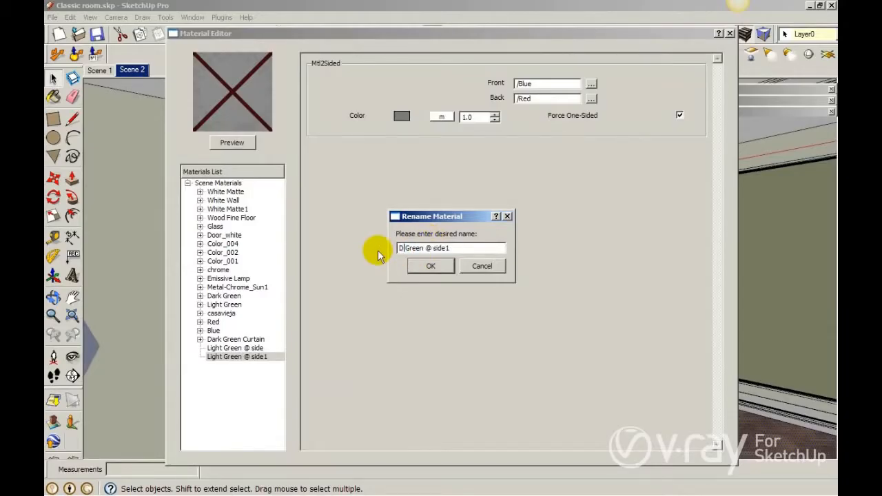
{"action": "type", "text": "k"}
{"action": "left_click", "coordinate": [436, 248]}
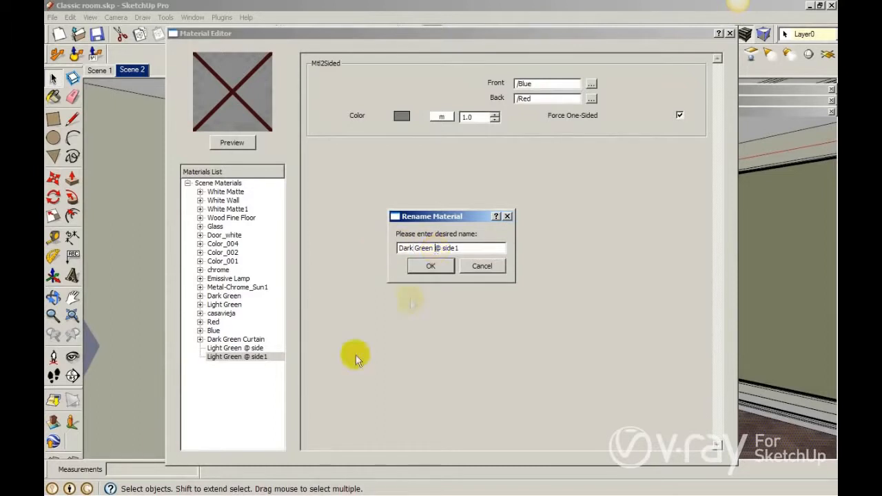
{"action": "key", "text": "shift+Right"}
{"action": "type", "text": "2"}
{"action": "left_click", "coordinate": [461, 248]}
{"action": "key", "text": "BackSpace"}
{"action": "left_click", "coordinate": [429, 267]}
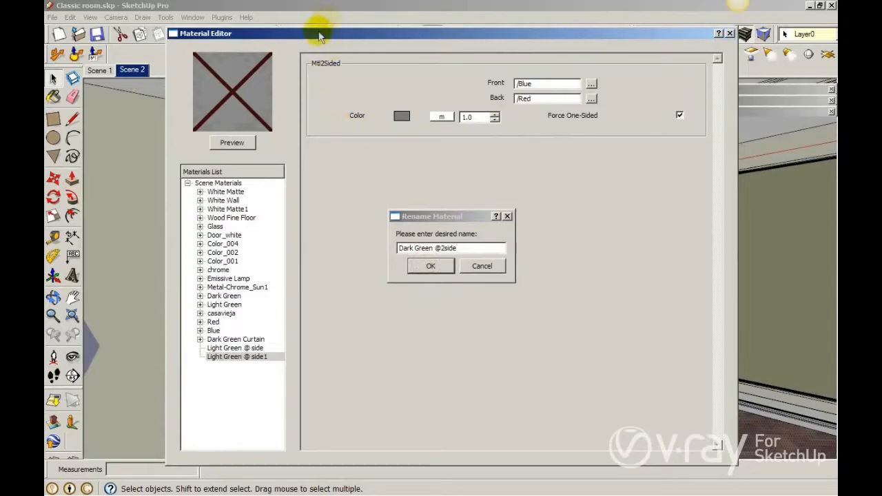
{"action": "left_click_drag", "start_coordinate": [369, 34], "coordinate": [590, 215]}
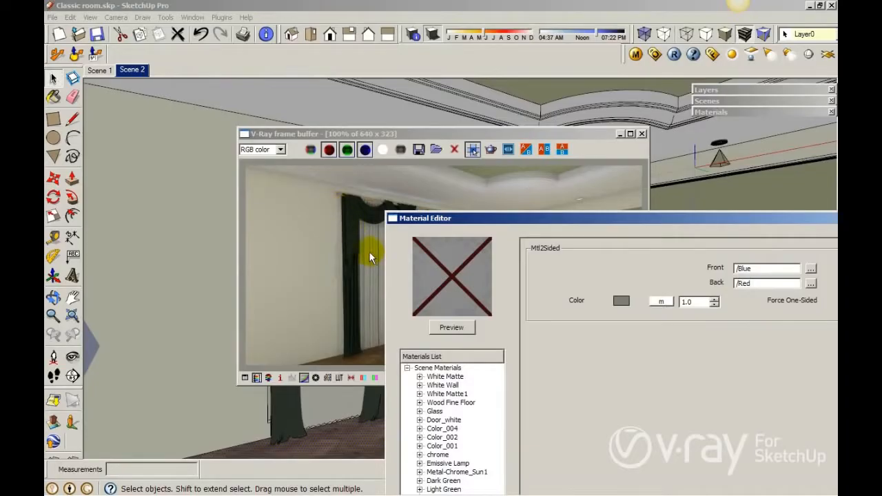
{"action": "left_click_drag", "start_coordinate": [526, 223], "coordinate": [296, 22]}
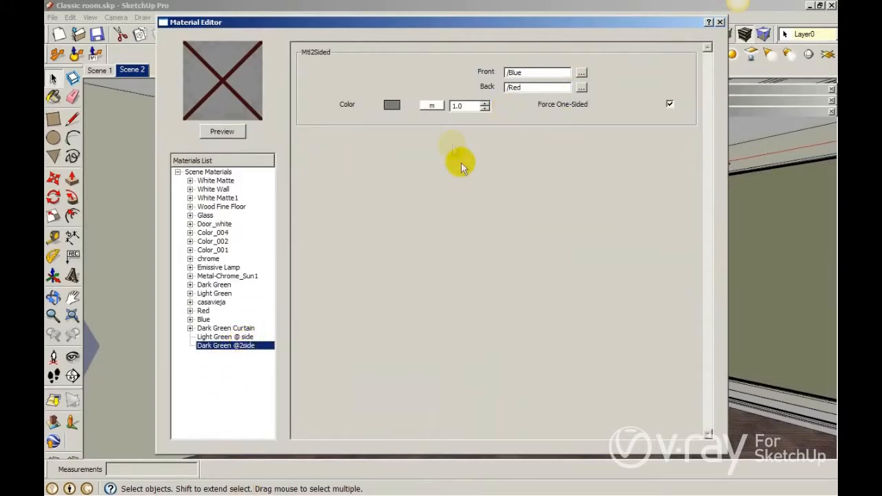
{"action": "left_click", "coordinate": [582, 72]}
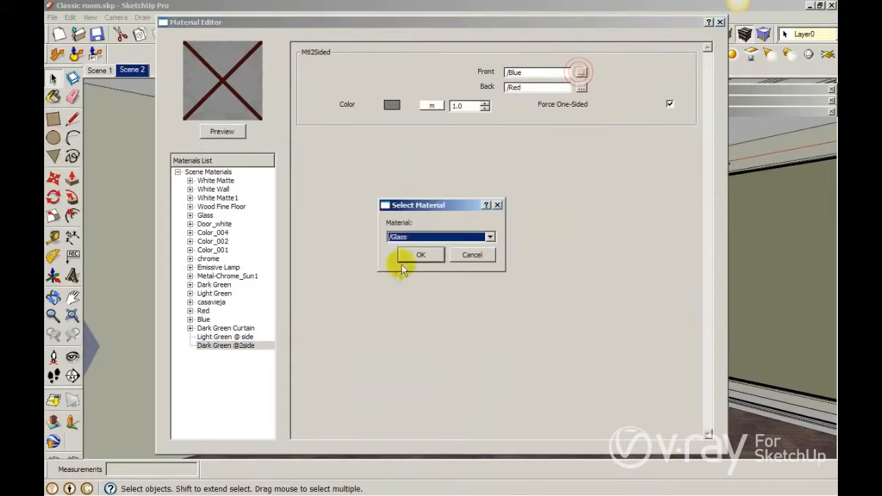
{"action": "left_click", "coordinate": [422, 238]}
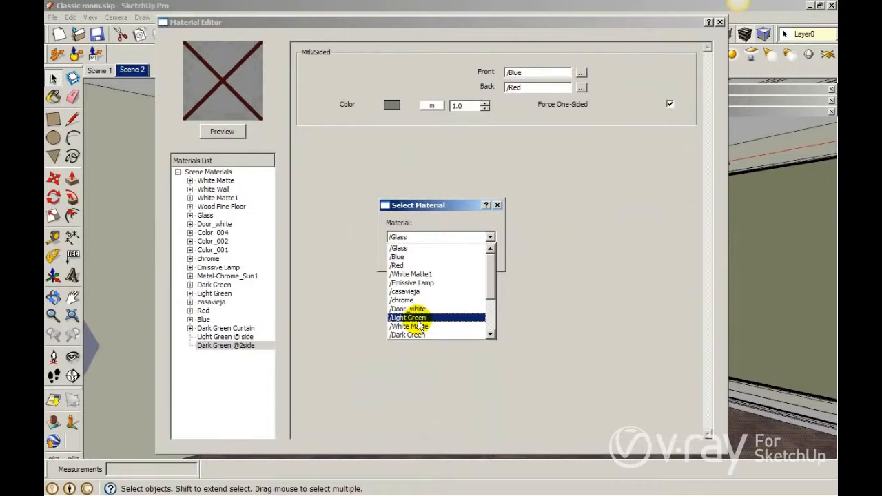
{"action": "left_click", "coordinate": [419, 321]}
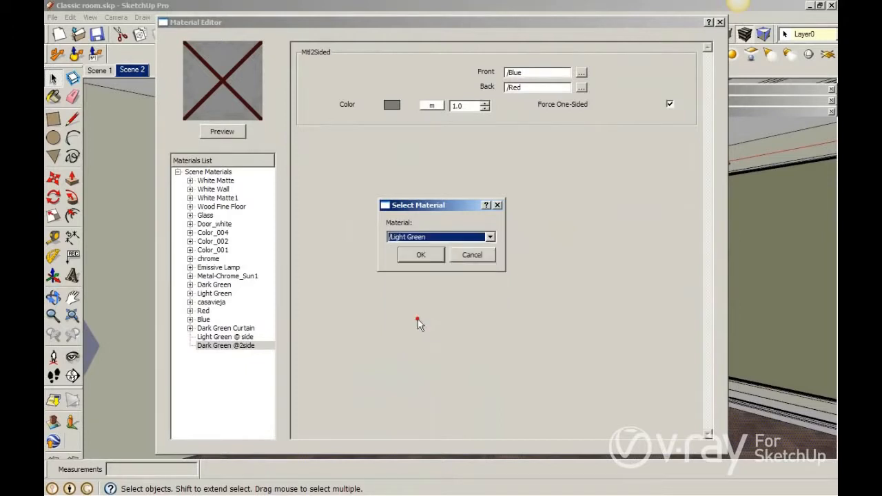
{"action": "left_click", "coordinate": [430, 264]}
{"action": "left_click", "coordinate": [582, 87]}
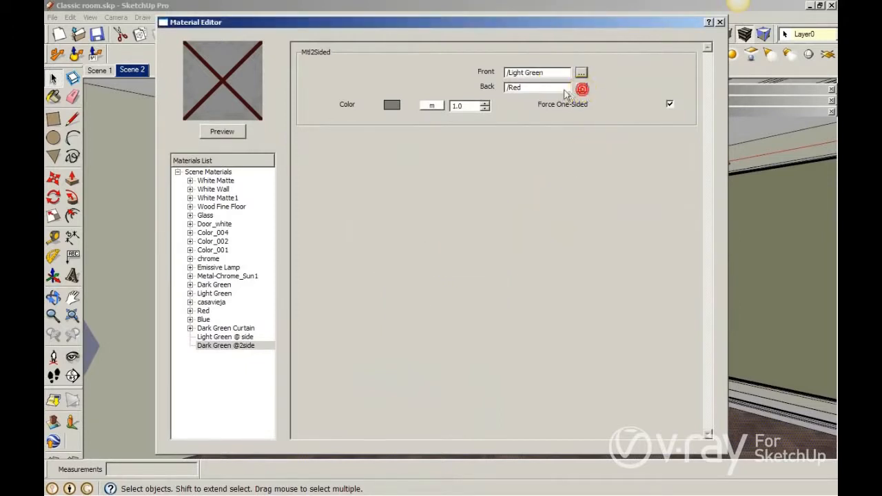
{"action": "left_click", "coordinate": [415, 237]}
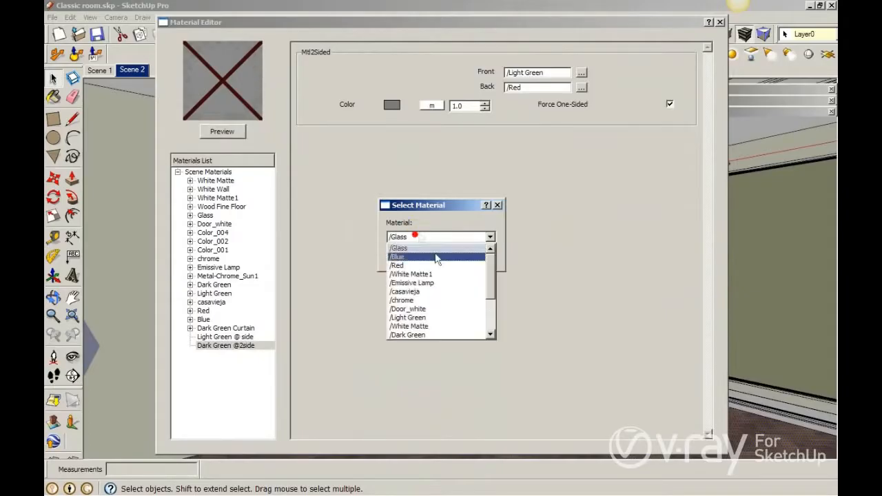
{"action": "left_click", "coordinate": [420, 317]}
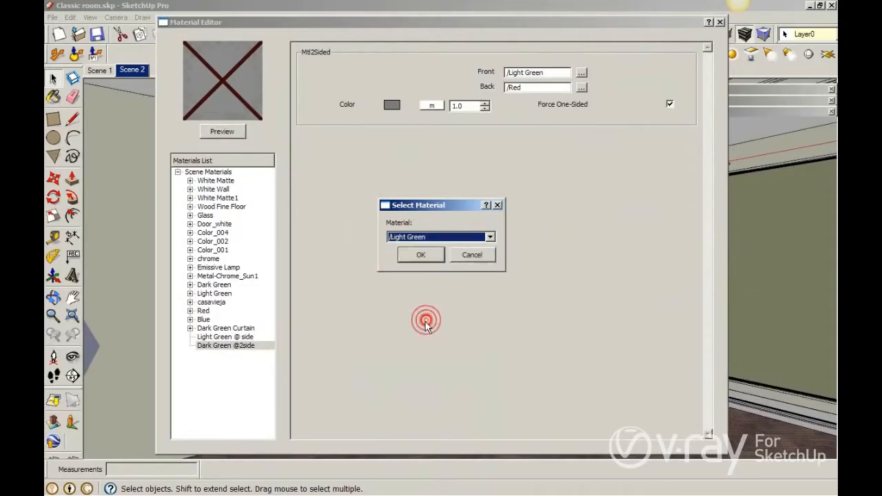
{"action": "left_click", "coordinate": [417, 262]}
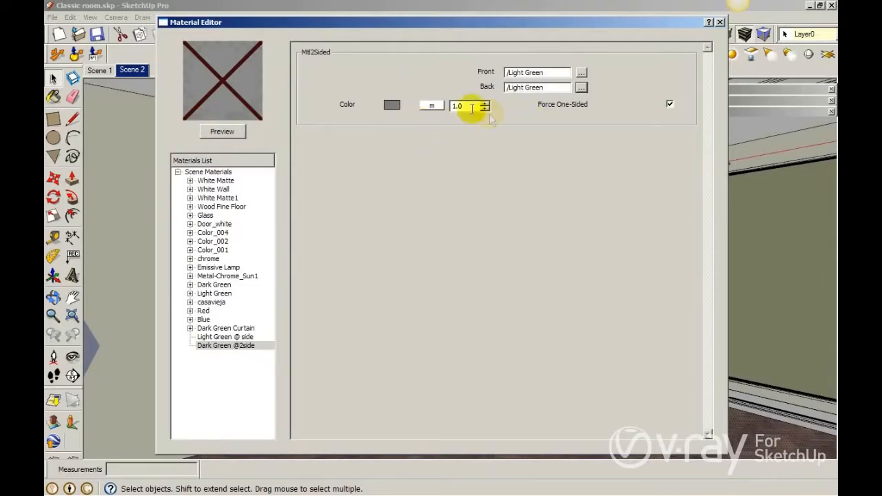
{"action": "left_click", "coordinate": [392, 104]}
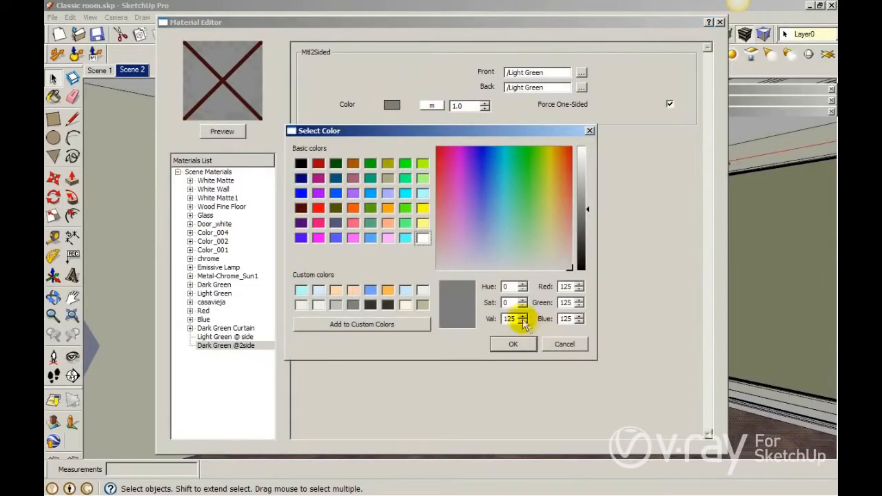
{"action": "left_click", "coordinate": [520, 345]}
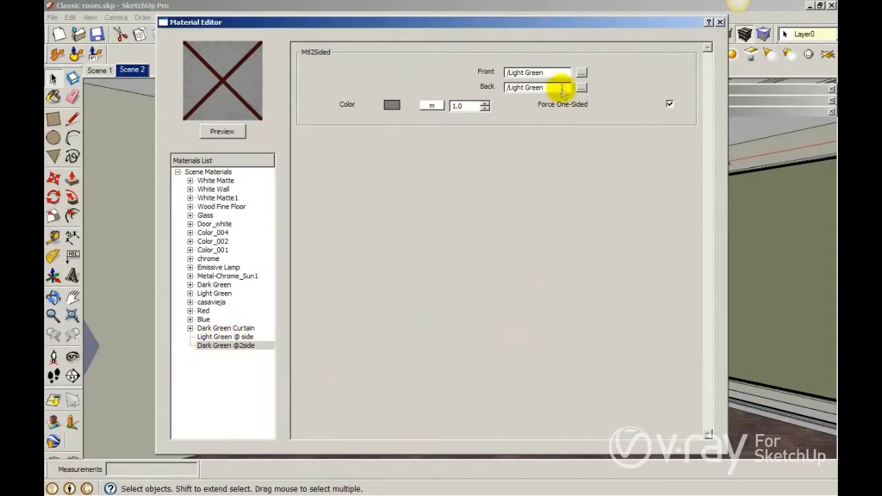
{"action": "left_click", "coordinate": [582, 72]}
{"action": "left_click", "coordinate": [414, 236]}
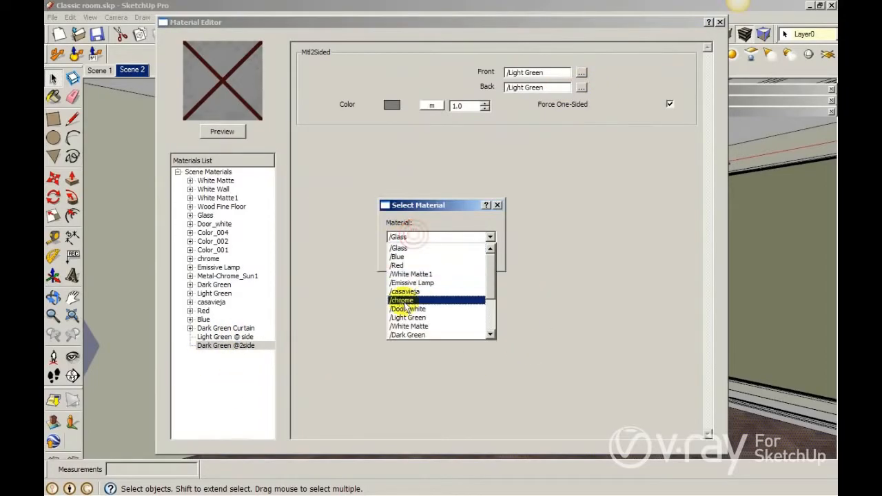
{"action": "left_click", "coordinate": [417, 335]}
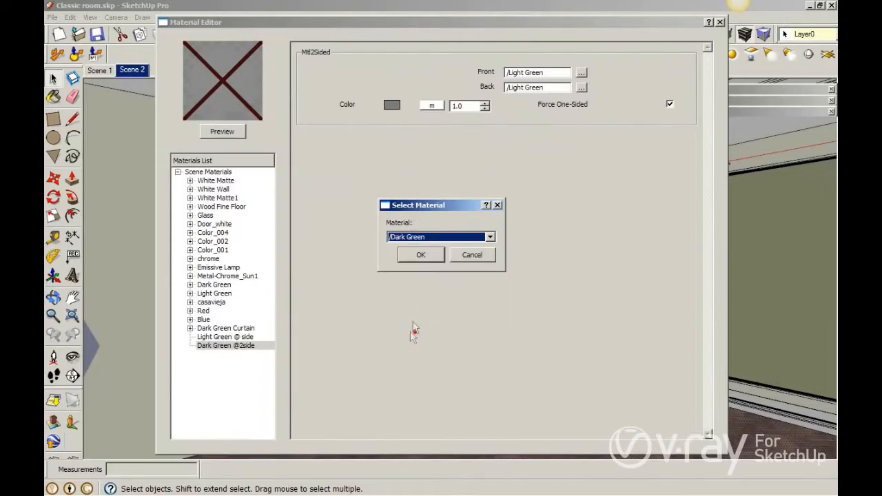
{"action": "left_click", "coordinate": [419, 252]}
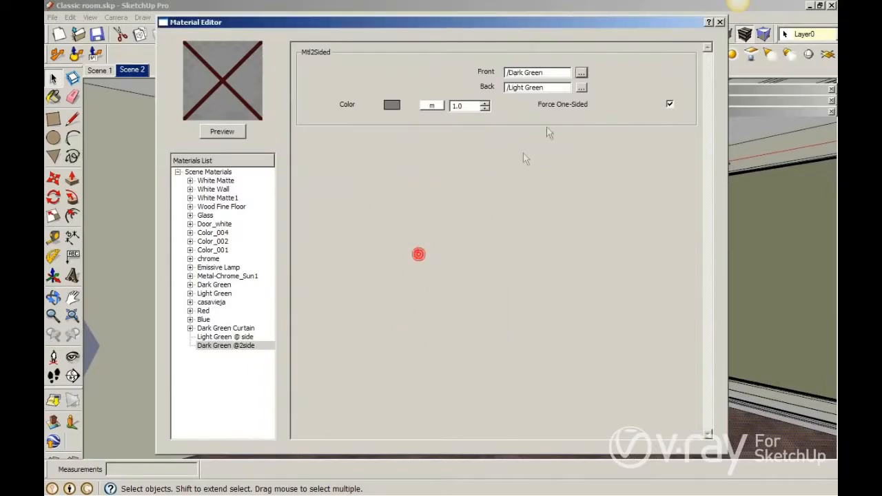
{"action": "left_click", "coordinate": [582, 87]}
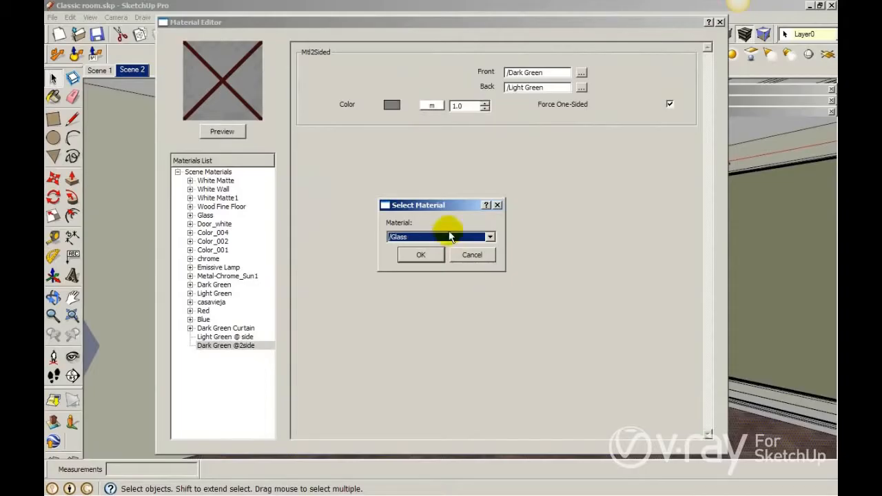
{"action": "left_click", "coordinate": [447, 234]}
{"action": "left_click", "coordinate": [412, 335]}
{"action": "left_click", "coordinate": [420, 252]}
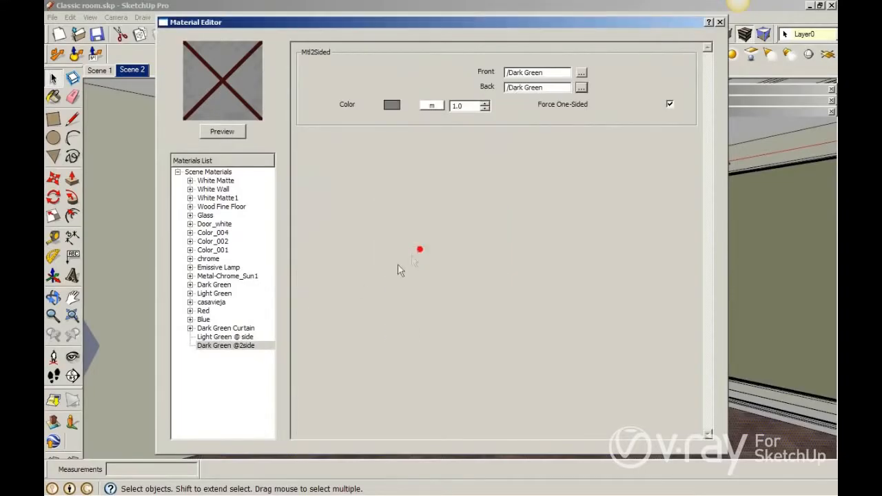
Step: Assign Light Green as both the front and back material of the "Light Green @ side" material
{"action": "left_click", "coordinate": [226, 337]}
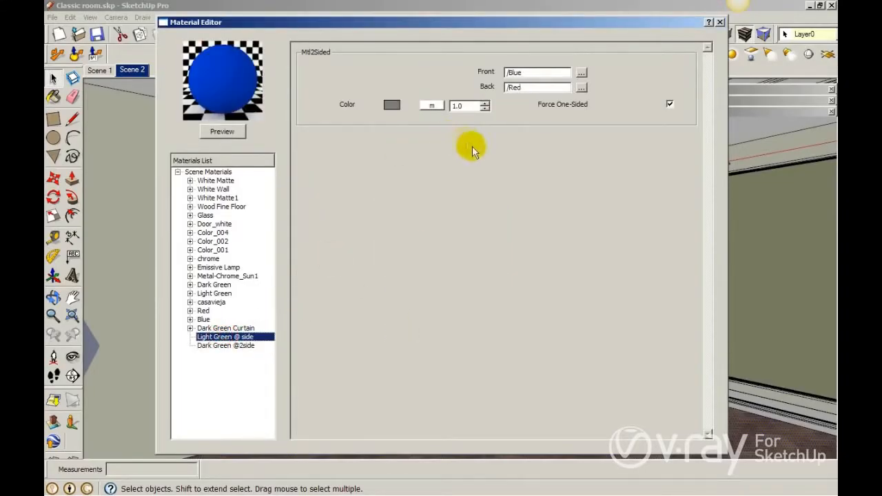
{"action": "left_click", "coordinate": [581, 73]}
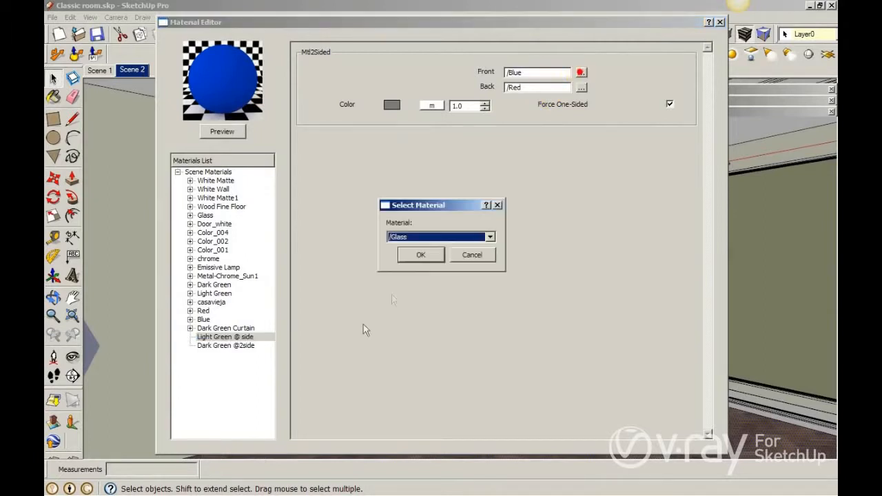
{"action": "left_click", "coordinate": [414, 236]}
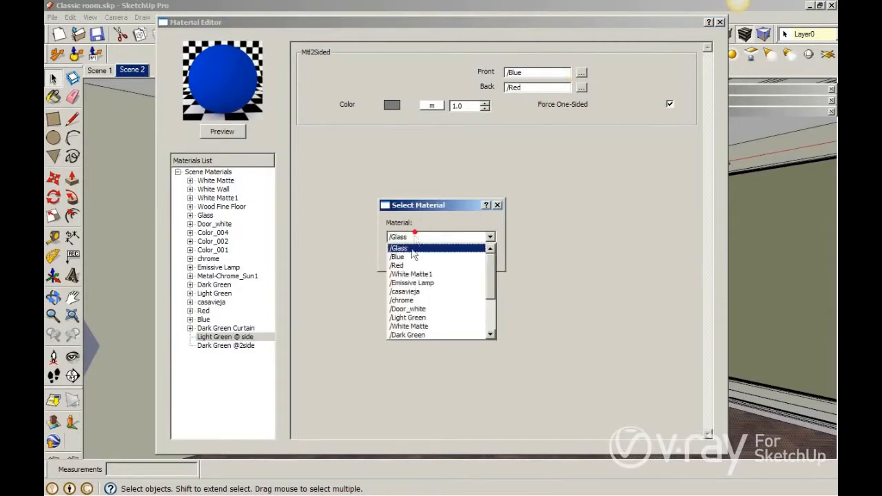
{"action": "left_click", "coordinate": [416, 317]}
{"action": "left_click", "coordinate": [411, 254]}
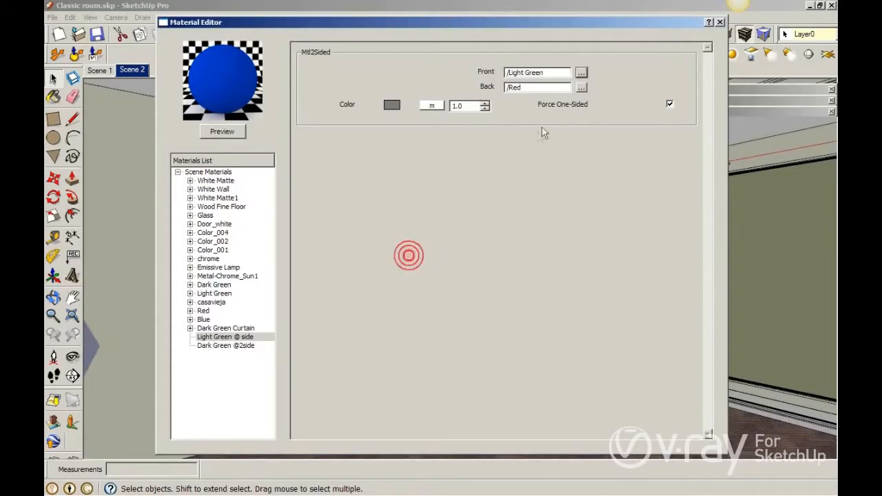
{"action": "left_click", "coordinate": [581, 88]}
{"action": "left_click", "coordinate": [414, 237]}
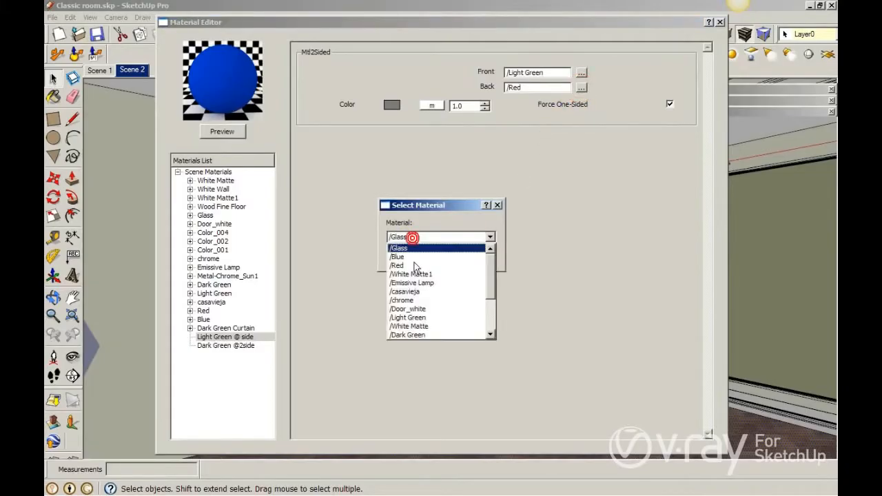
{"action": "left_click", "coordinate": [409, 317]}
{"action": "left_click", "coordinate": [422, 255]}
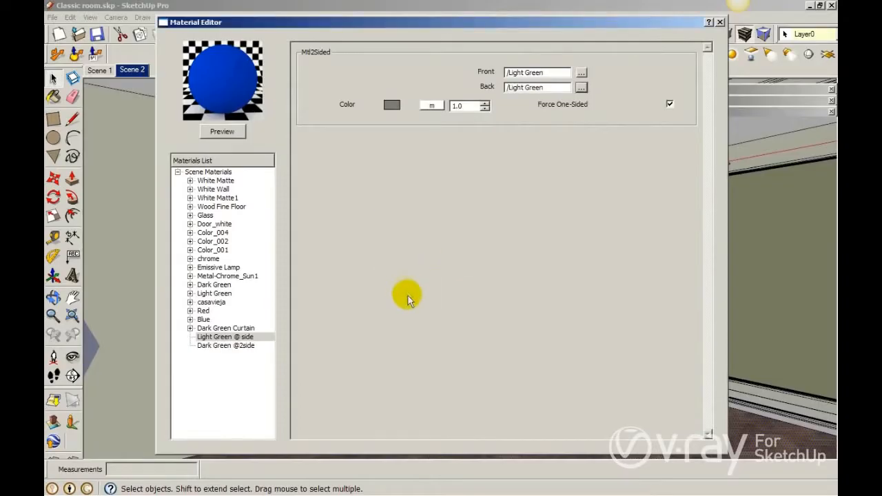
{"action": "left_click", "coordinate": [217, 346]}
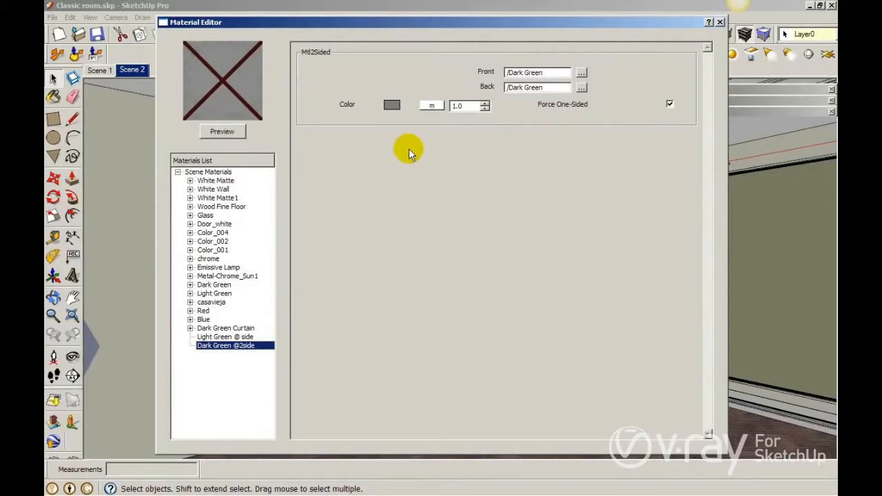
{"action": "left_click", "coordinate": [393, 105]}
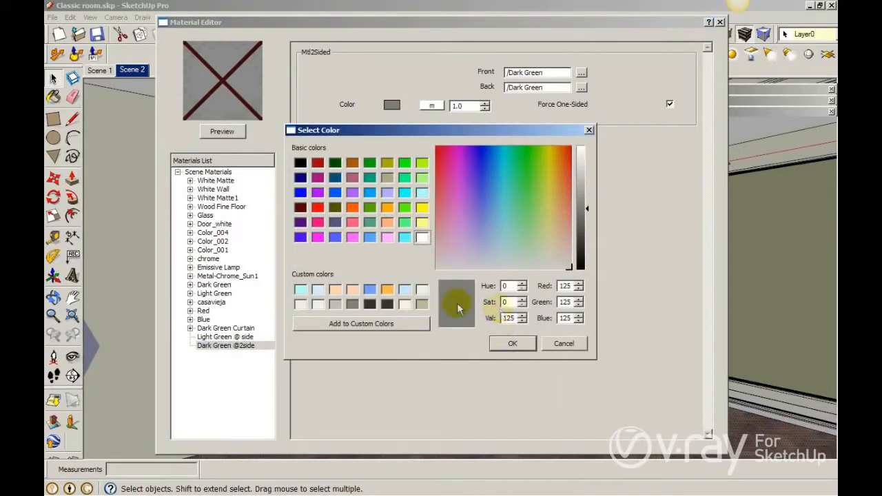
{"action": "double_click", "coordinate": [512, 318]}
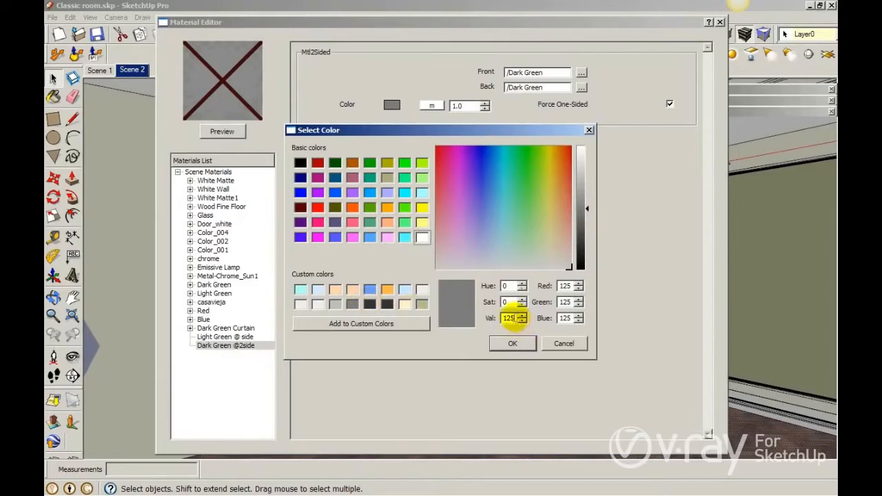
{"action": "type", "text": "50"}
{"action": "left_click", "coordinate": [508, 345]}
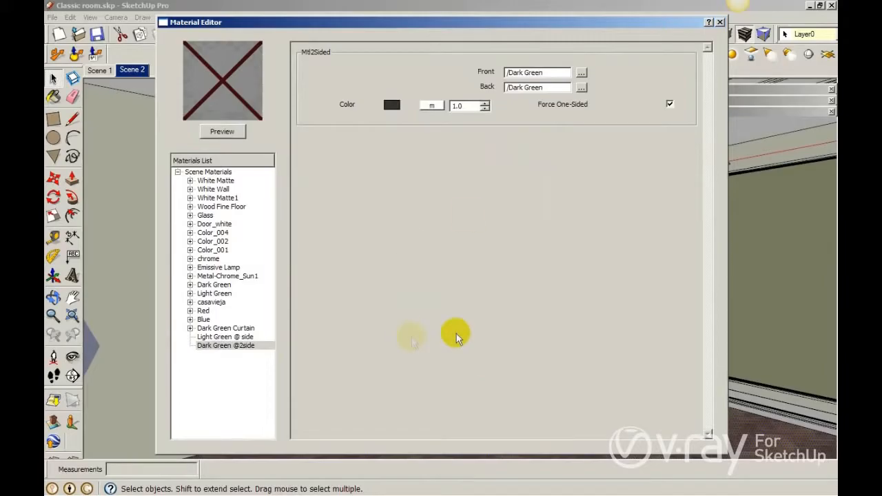
{"action": "left_click", "coordinate": [721, 25]}
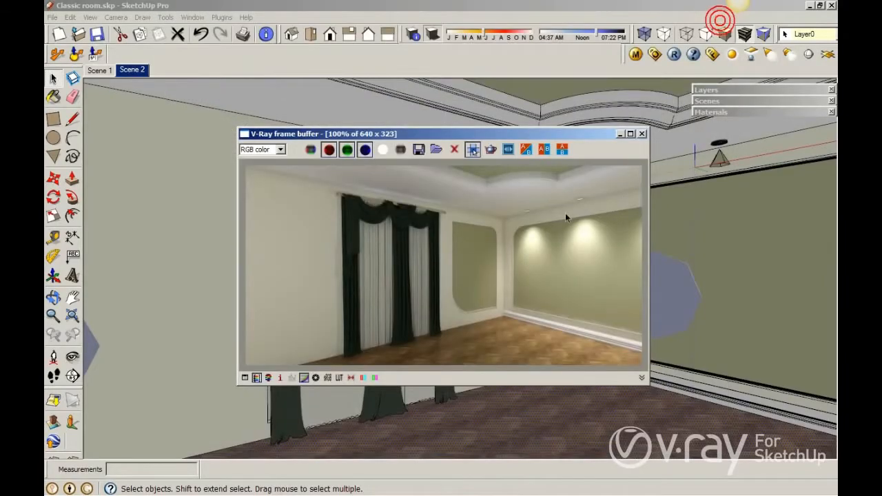
{"action": "left_click", "coordinate": [642, 134]}
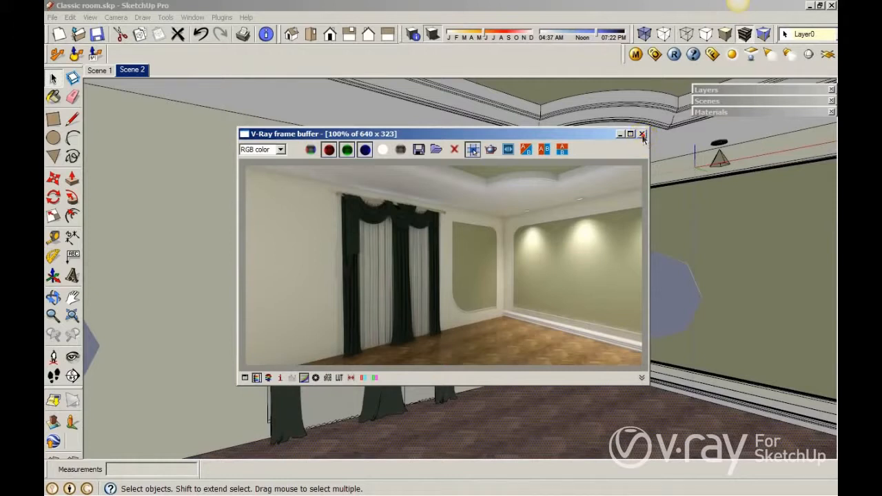
{"action": "left_click", "coordinate": [710, 112]}
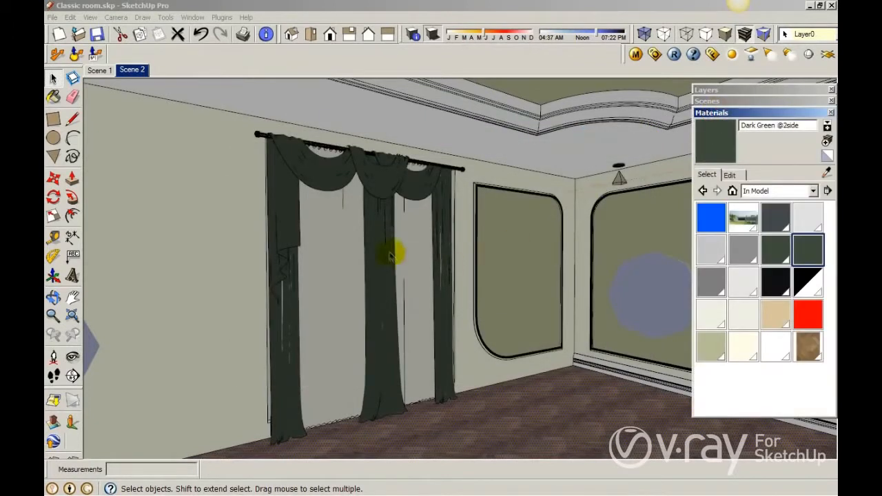
{"action": "left_click", "coordinate": [288, 245]}
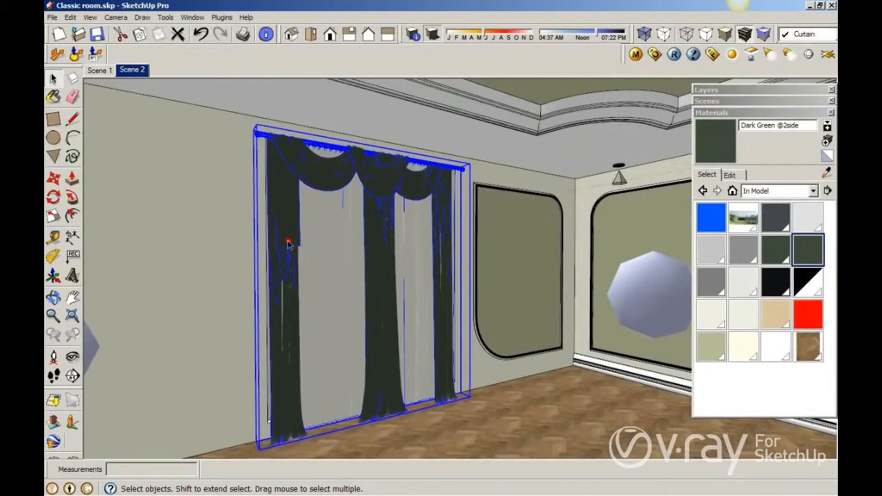
{"action": "double_click", "coordinate": [289, 245]}
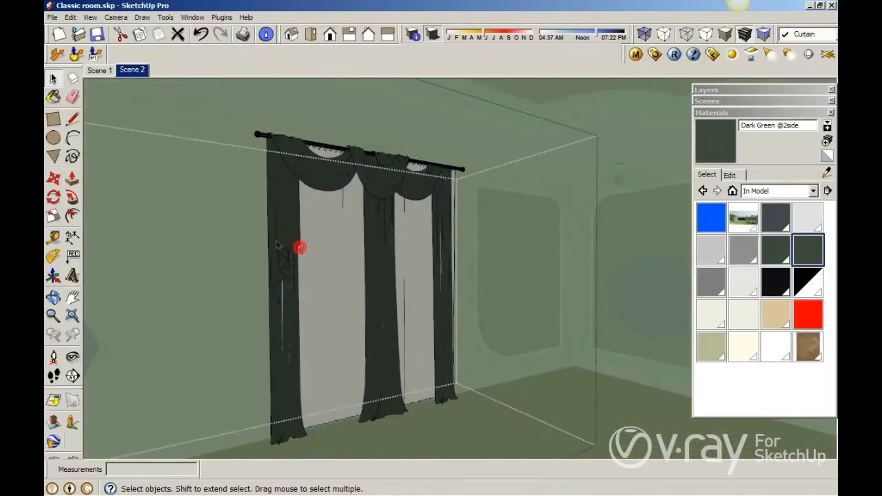
{"action": "double_click", "coordinate": [277, 243]}
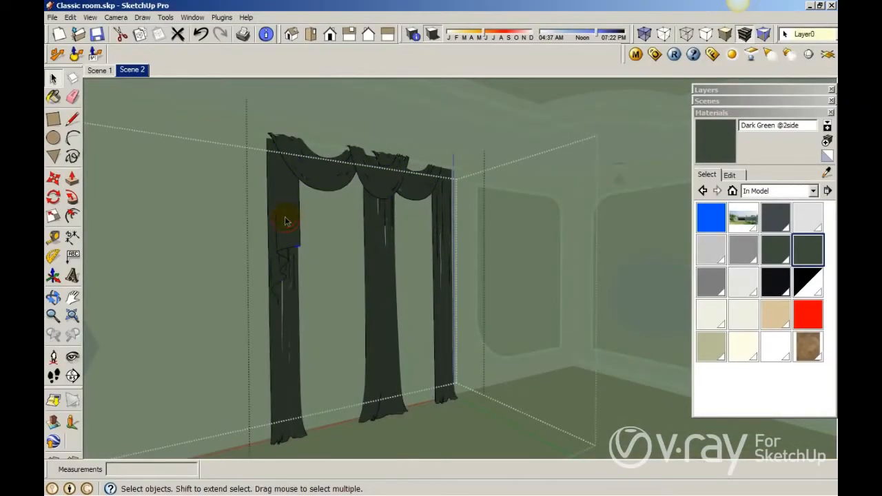
{"action": "left_click", "coordinate": [287, 222]}
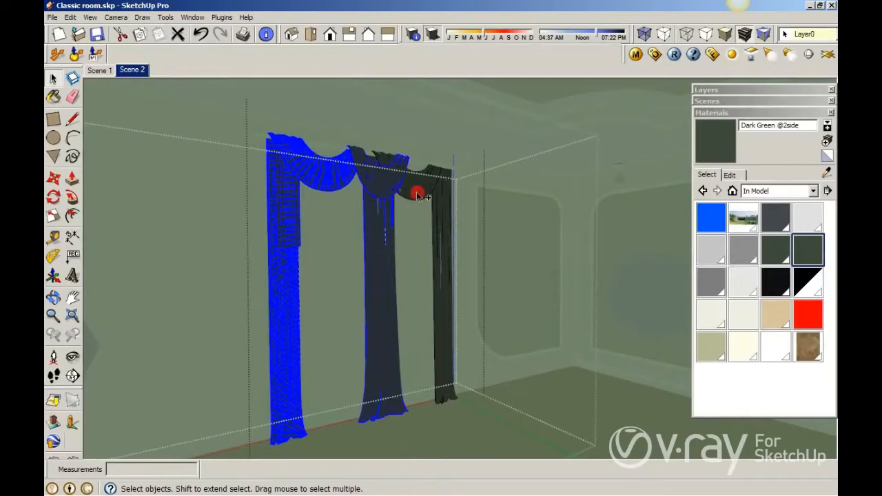
{"action": "left_click", "coordinate": [444, 237], "text": "shift"}
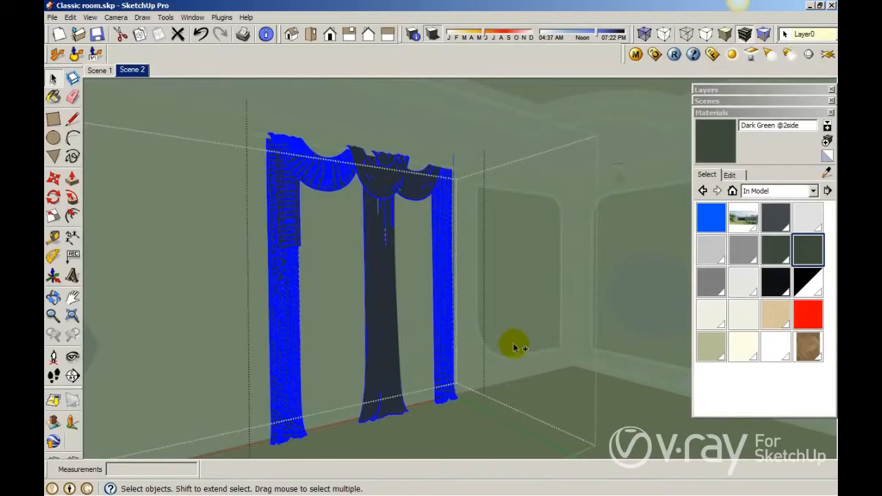
{"action": "left_click", "coordinate": [805, 258]}
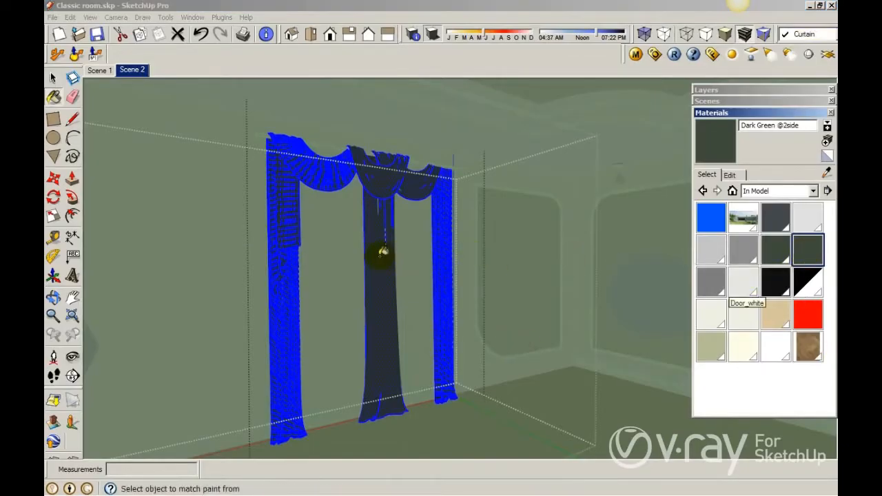
{"action": "left_click", "coordinate": [384, 253]}
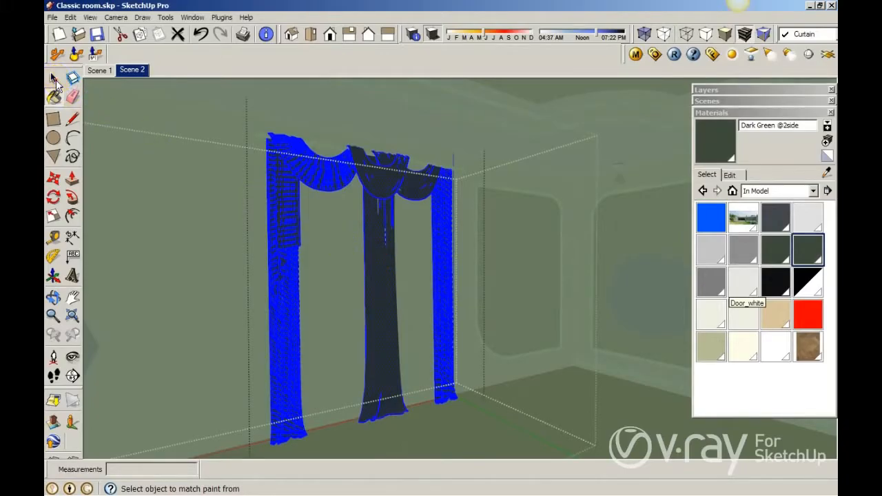
Step: Select the sheer curtains inside the curtain's nested group, paint them with the "Light Green @ side" material, and close the groups
{"action": "key", "text": "space"}
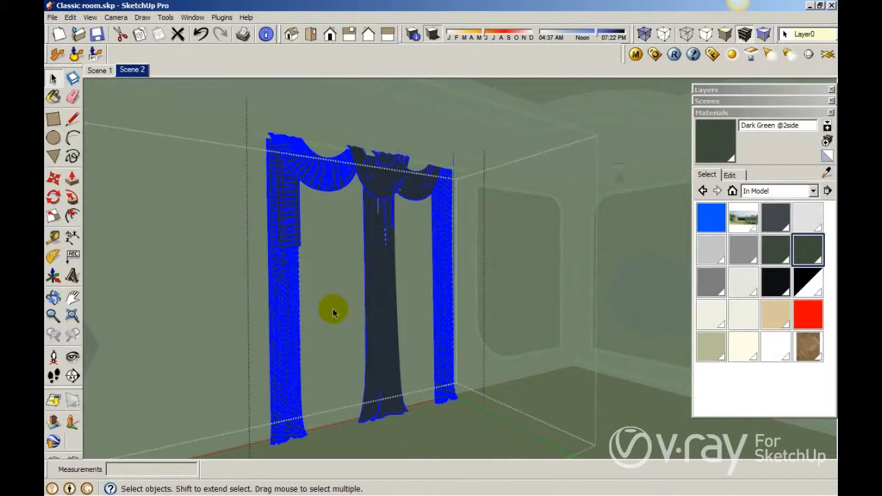
{"action": "left_click", "coordinate": [530, 311]}
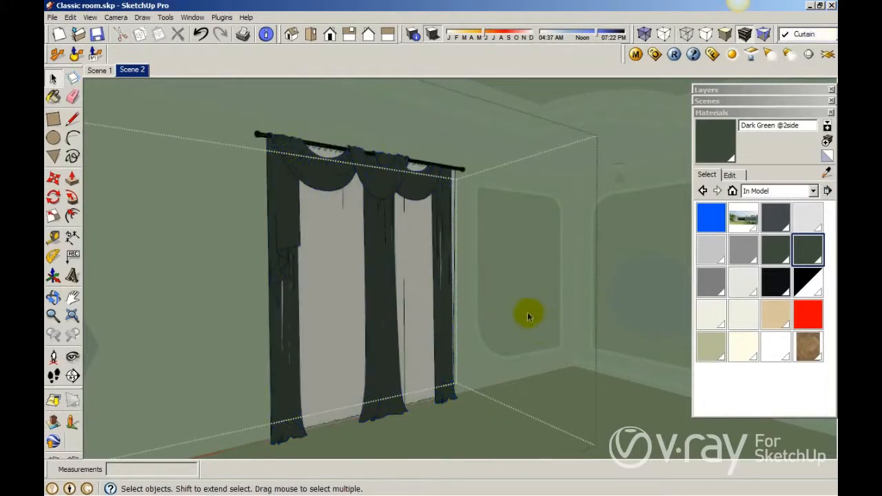
{"action": "left_click", "coordinate": [345, 287]}
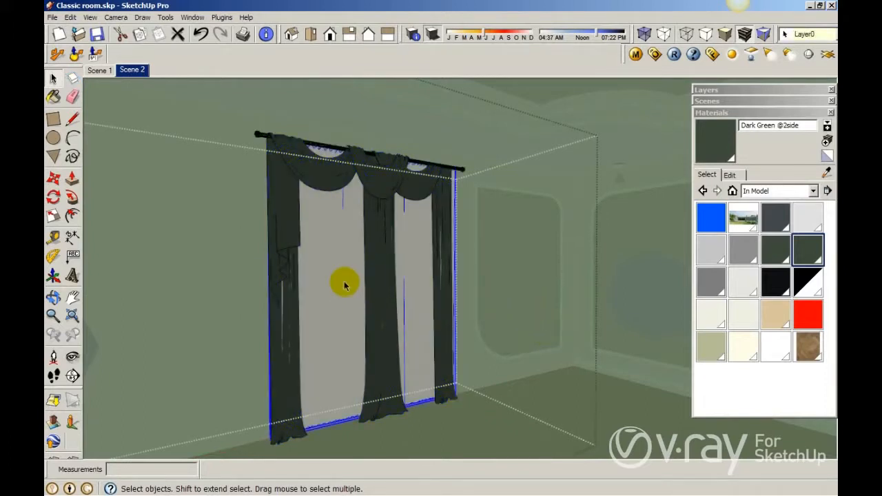
{"action": "left_click", "coordinate": [344, 284]}
{"action": "double_click", "coordinate": [345, 284]}
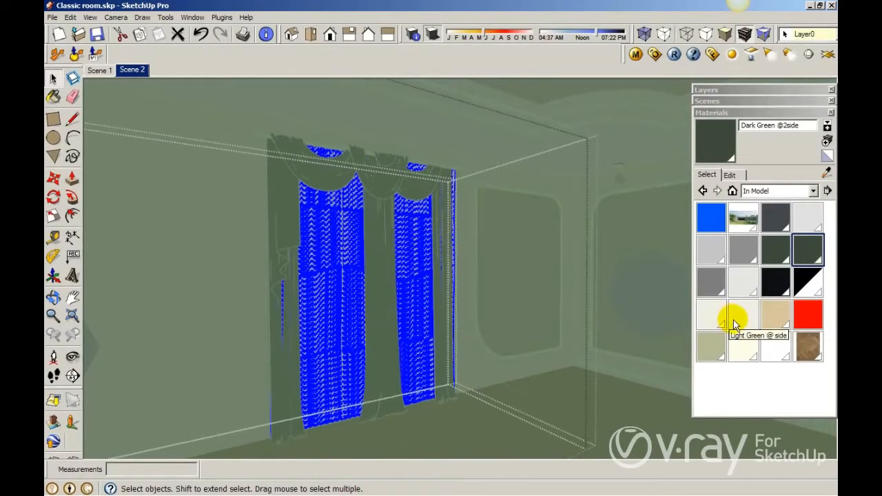
{"action": "left_click", "coordinate": [733, 315]}
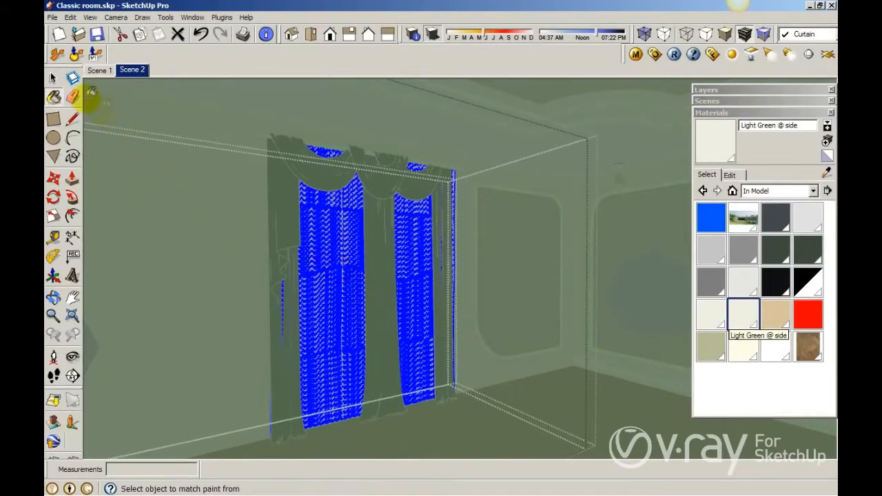
{"action": "left_click", "coordinate": [53, 80]}
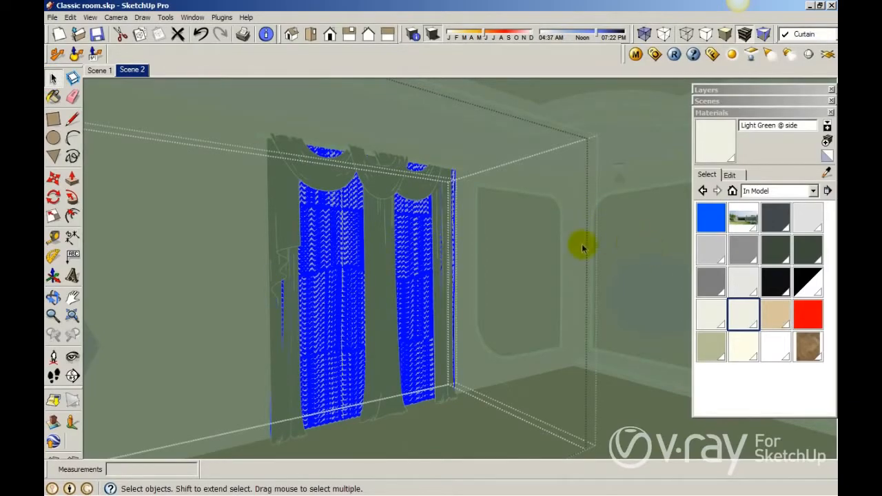
{"action": "left_click", "coordinate": [583, 244]}
{"action": "left_click", "coordinate": [656, 131]}
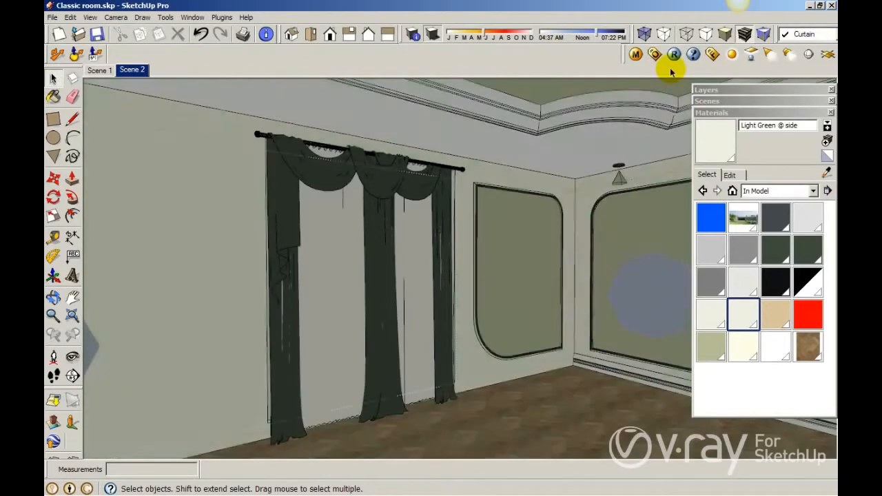
Step: Render the room with V-Ray, examine the drapes and sheer curtains up close, and restore the Scene 2 view
{"action": "left_click", "coordinate": [675, 55]}
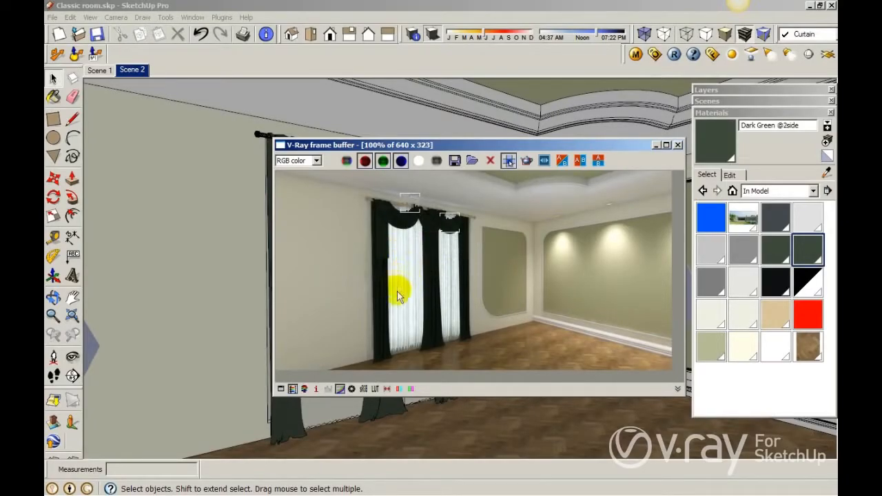
{"action": "scroll", "coordinate": [393, 226], "scroll_direction": "up", "scroll_amount": 4}
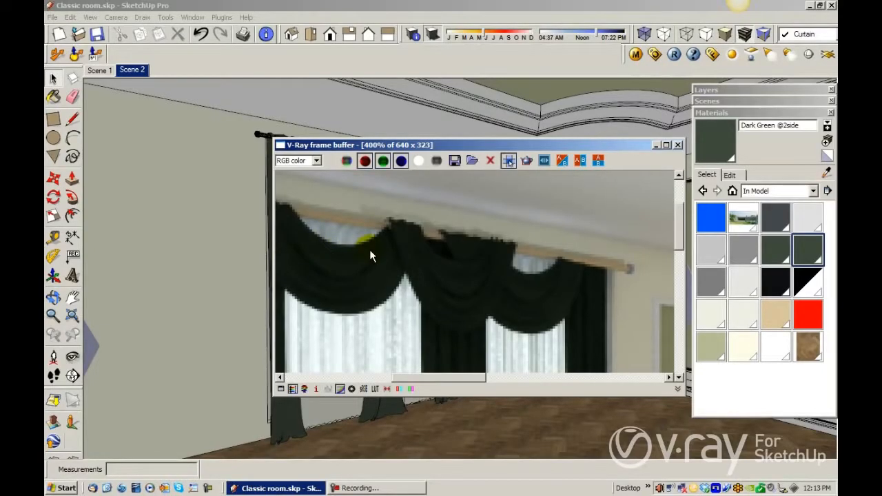
{"action": "left_click", "coordinate": [276, 488]}
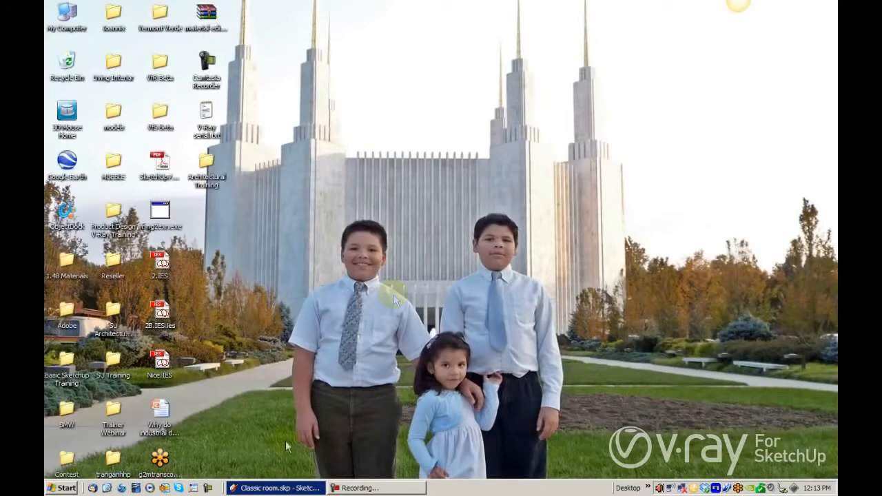
{"action": "left_click", "coordinate": [261, 488]}
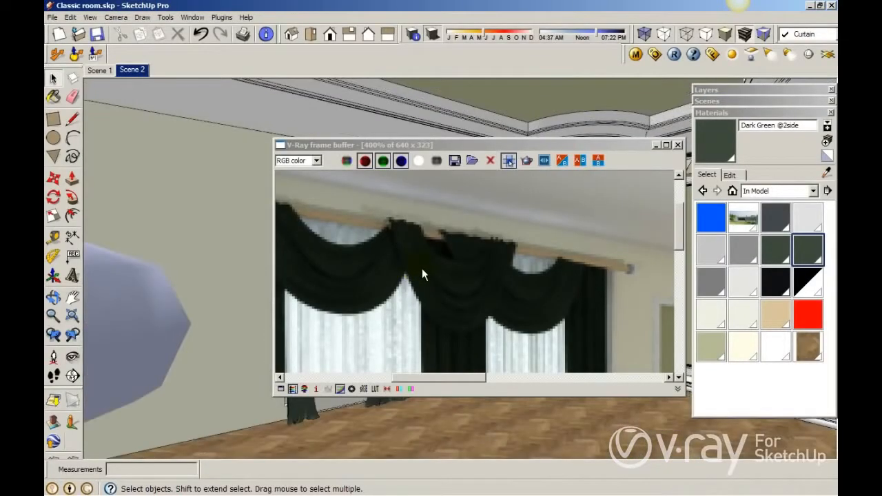
{"action": "left_click", "coordinate": [419, 273]}
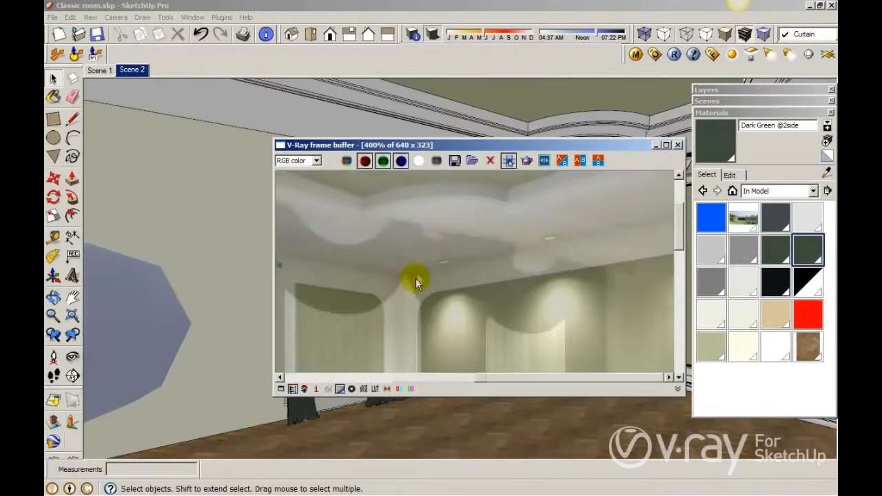
{"action": "scroll", "coordinate": [415, 278], "scroll_direction": "down", "scroll_amount": 1}
{"action": "left_click", "coordinate": [133, 70]}
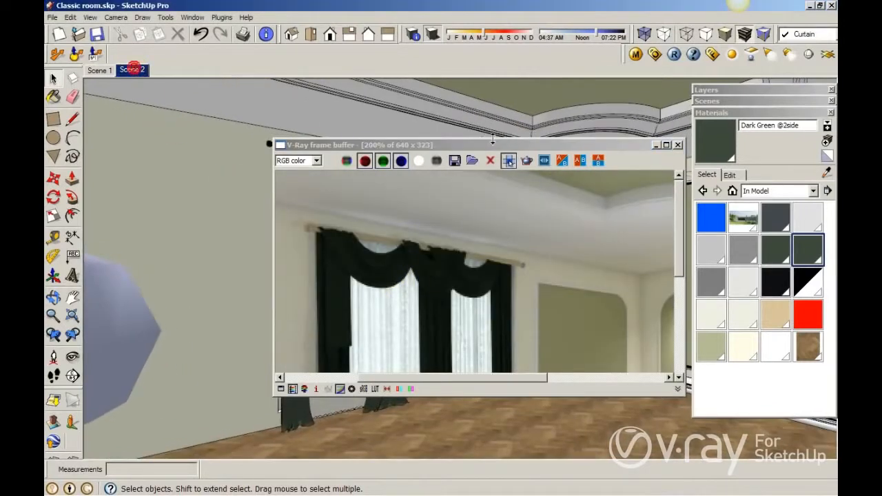
{"action": "left_click", "coordinate": [435, 296]}
{"action": "scroll", "coordinate": [435, 297], "scroll_direction": "down", "scroll_amount": 1}
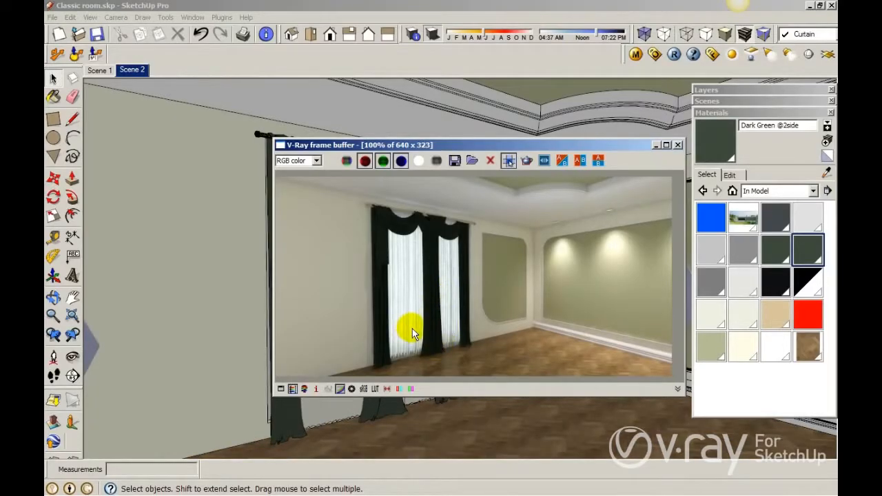
Step: Set the Light Green material's transparency color to a Val of 100, update its preview, and close the Material Editor
{"action": "left_click", "coordinate": [639, 56]}
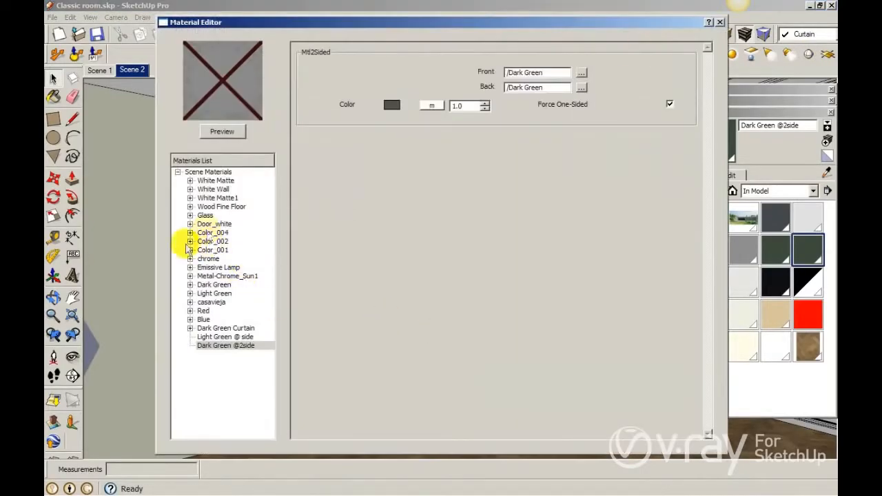
{"action": "left_click", "coordinate": [214, 294]}
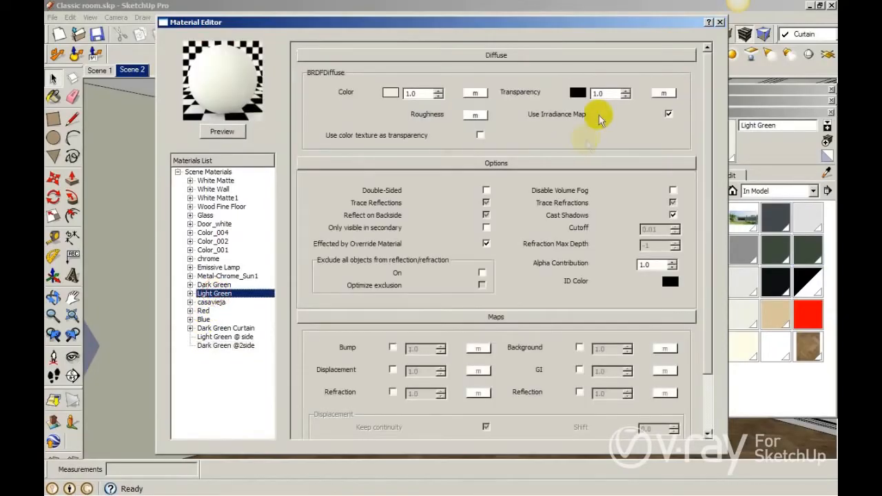
{"action": "left_click", "coordinate": [578, 92]}
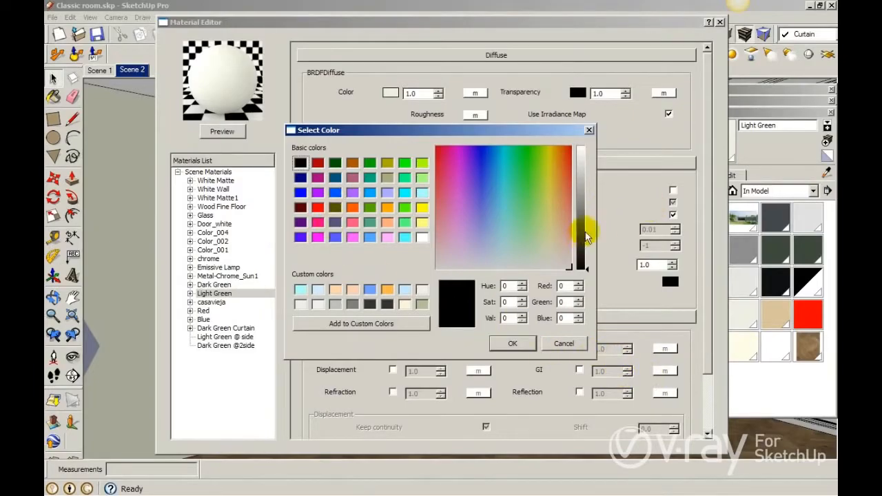
{"action": "left_click_drag", "start_coordinate": [586, 237], "coordinate": [585, 219]}
{"action": "double_click", "coordinate": [512, 318]}
{"action": "type", "text": "100"}
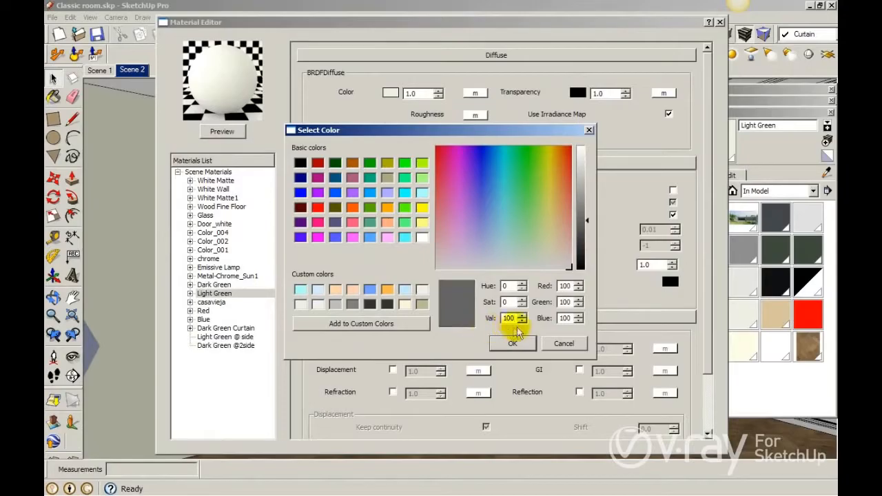
{"action": "left_click", "coordinate": [515, 342]}
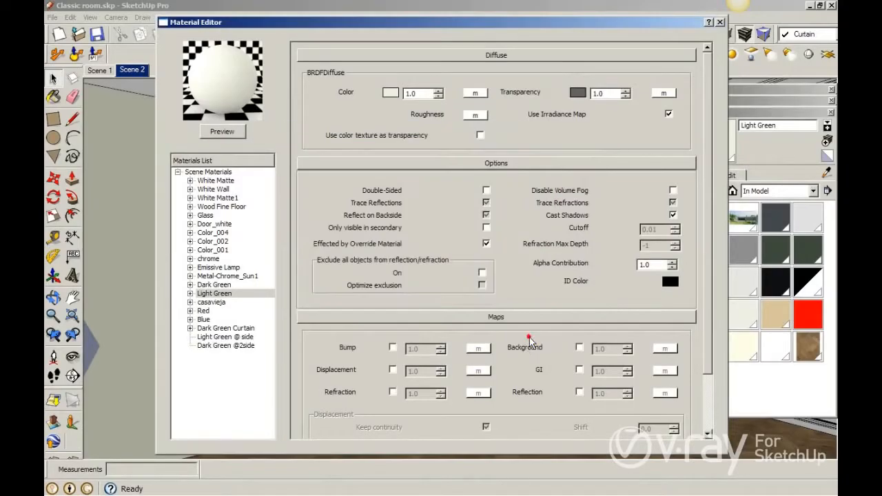
{"action": "left_click", "coordinate": [235, 133]}
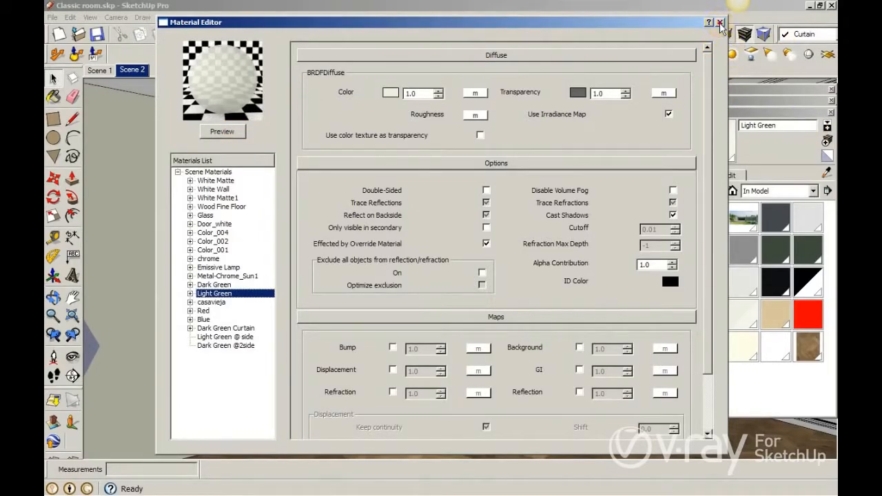
{"action": "left_click", "coordinate": [720, 23]}
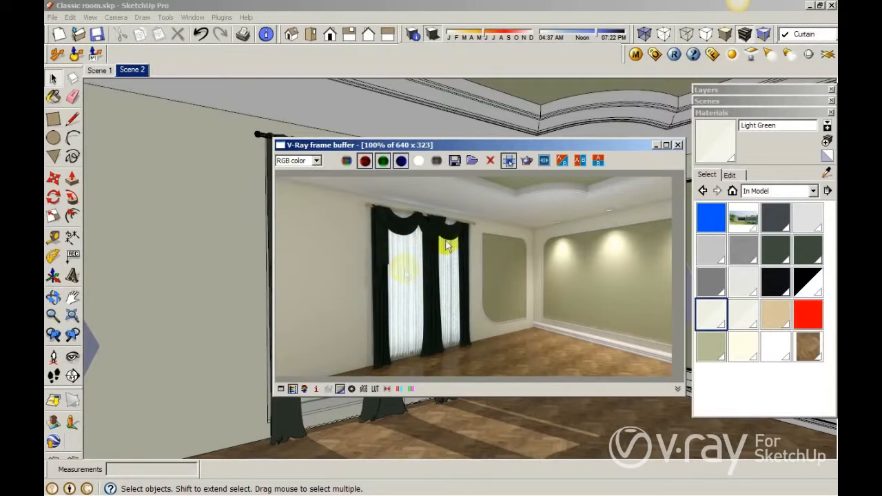
Step: Review the front, back and color settings of the "Light Green @ side" material in the V-Ray Material Editor
{"action": "left_click", "coordinate": [635, 53]}
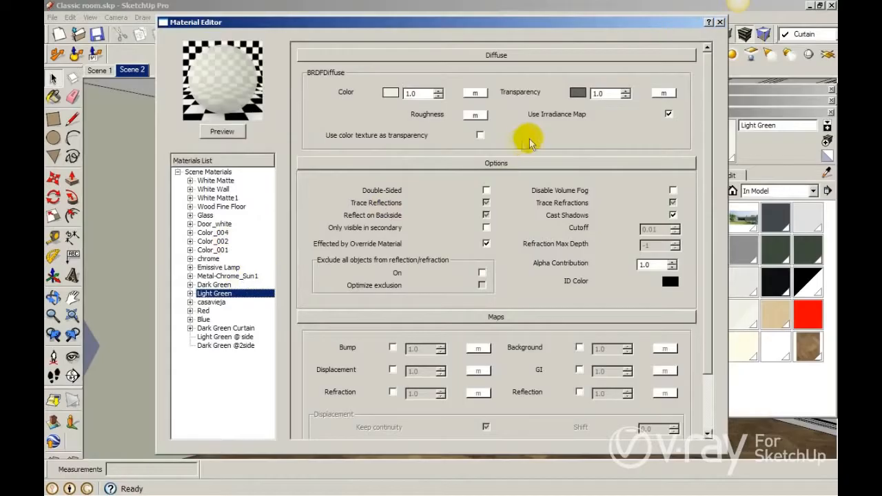
{"action": "left_click", "coordinate": [226, 337]}
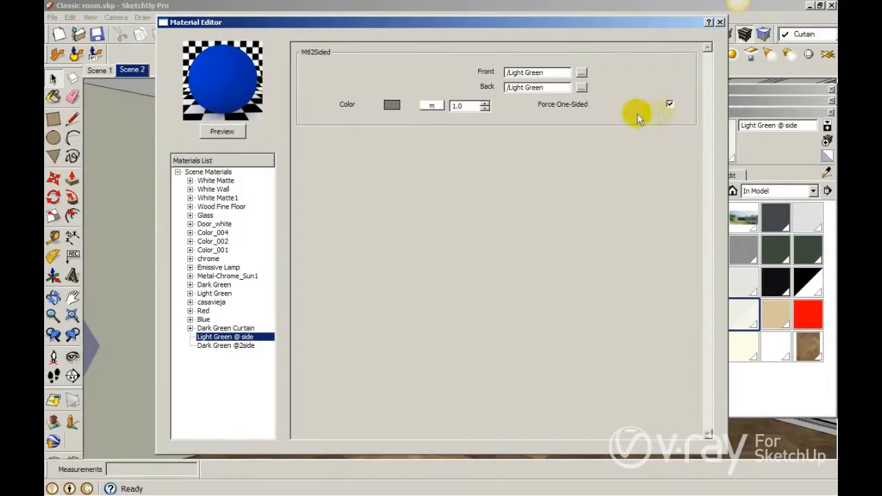
{"action": "left_click", "coordinate": [720, 22]}
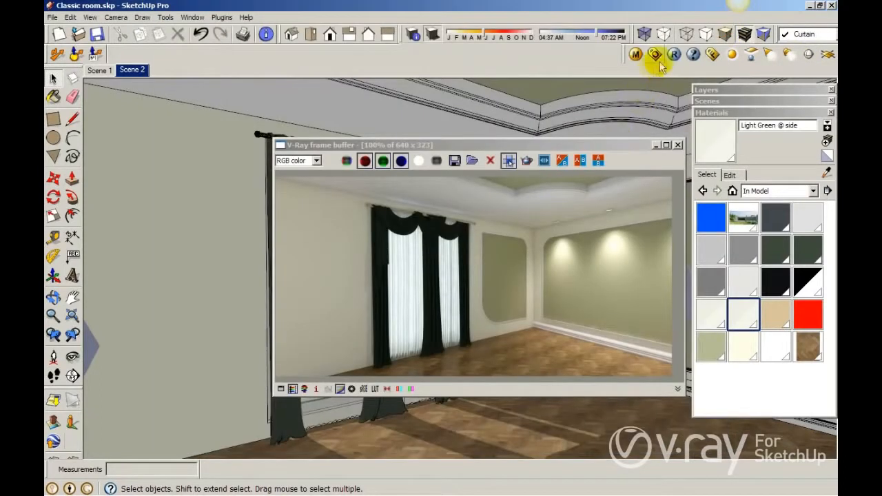
Step: Render the room again and examine the sheer curtains' transparency and the light on the floor near the window
{"action": "left_click", "coordinate": [675, 54]}
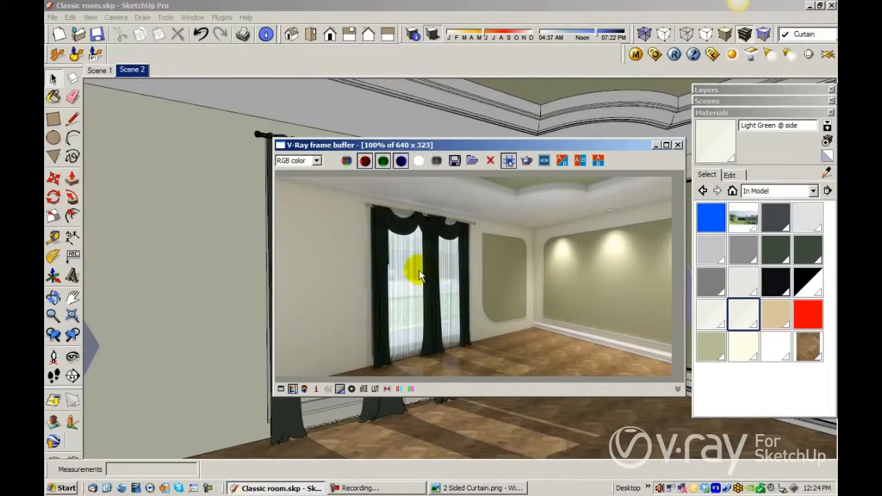
{"action": "scroll", "coordinate": [476, 327], "scroll_direction": "up", "scroll_amount": 1}
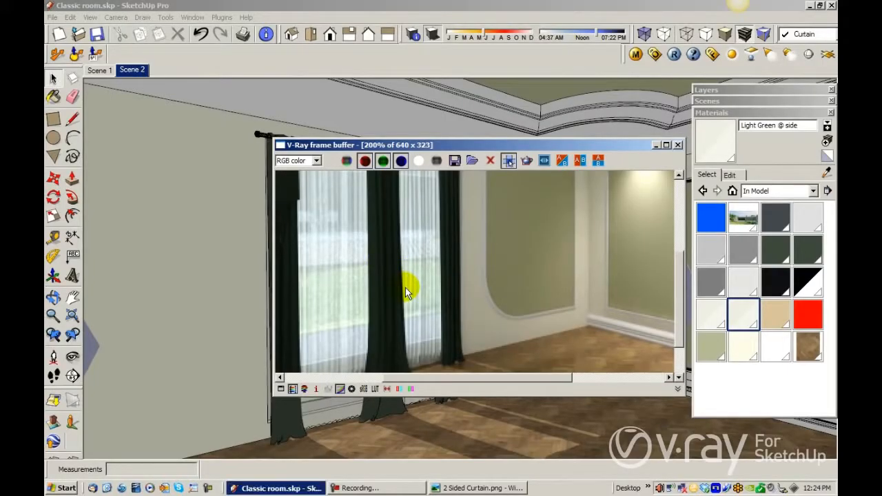
{"action": "scroll", "coordinate": [420, 271], "scroll_direction": "up", "scroll_amount": 1}
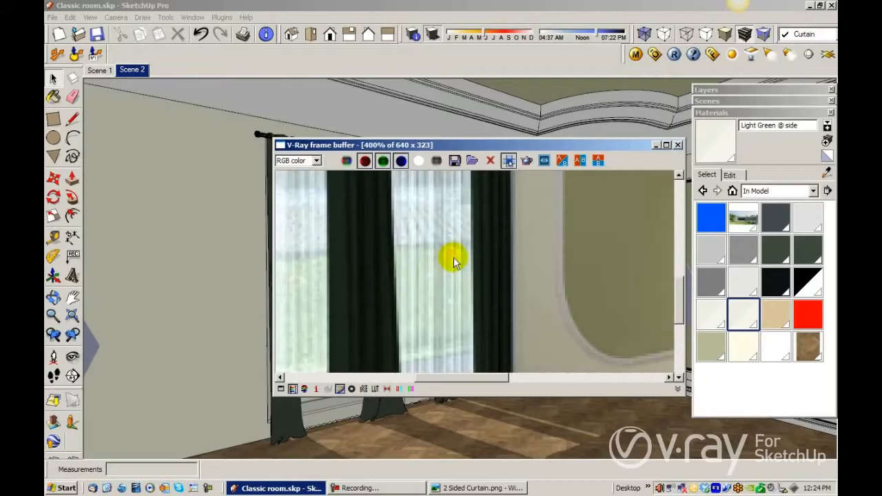
{"action": "scroll", "coordinate": [419, 253], "scroll_direction": "down", "scroll_amount": 2}
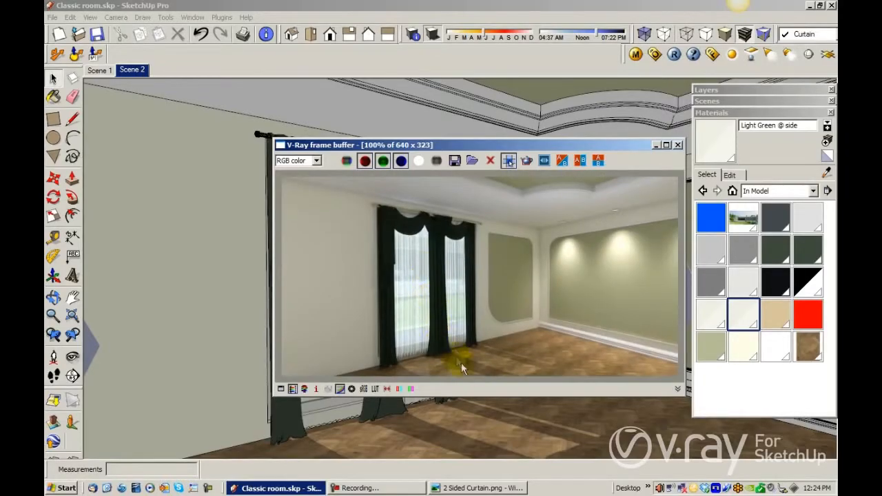
{"action": "scroll", "coordinate": [469, 368], "scroll_direction": "up", "scroll_amount": 1}
{"action": "left_click_drag", "start_coordinate": [679, 262], "coordinate": [686, 370]}
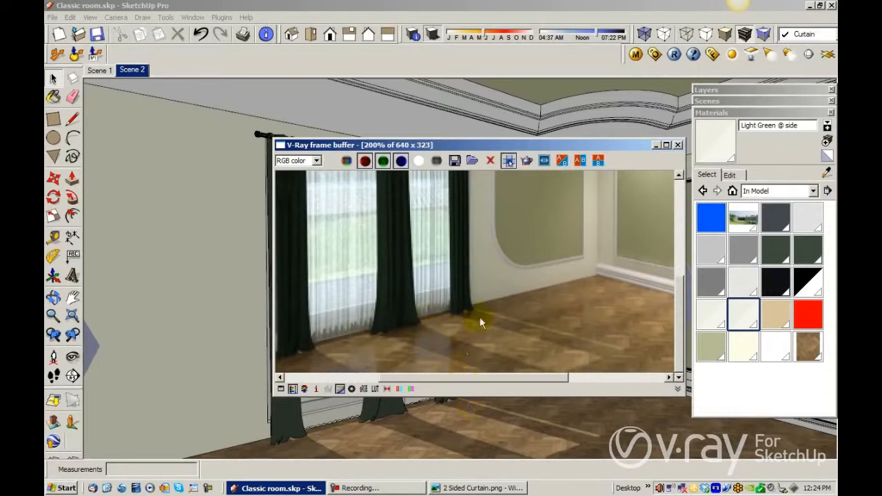
{"action": "middle_click_drag", "start_coordinate": [458, 258], "coordinate": [489, 316]}
{"action": "scroll", "coordinate": [488, 313], "scroll_direction": "up", "scroll_amount": 1}
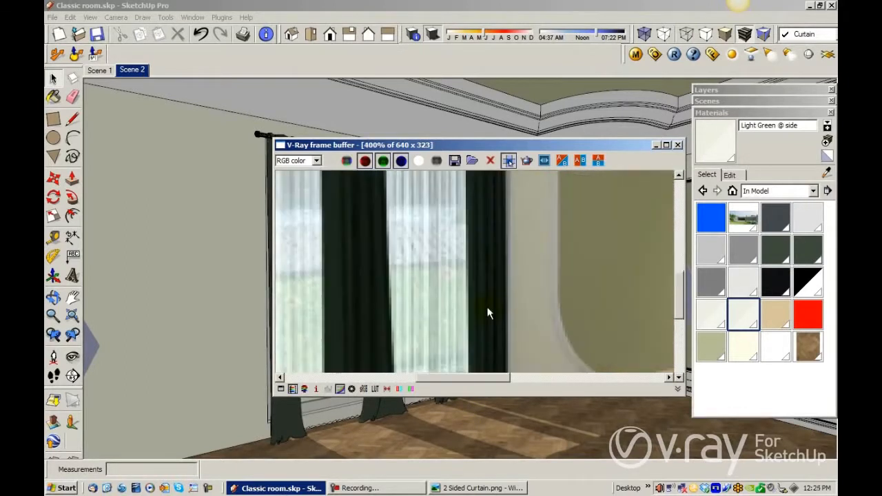
{"action": "scroll", "coordinate": [482, 312], "scroll_direction": "down", "scroll_amount": 2}
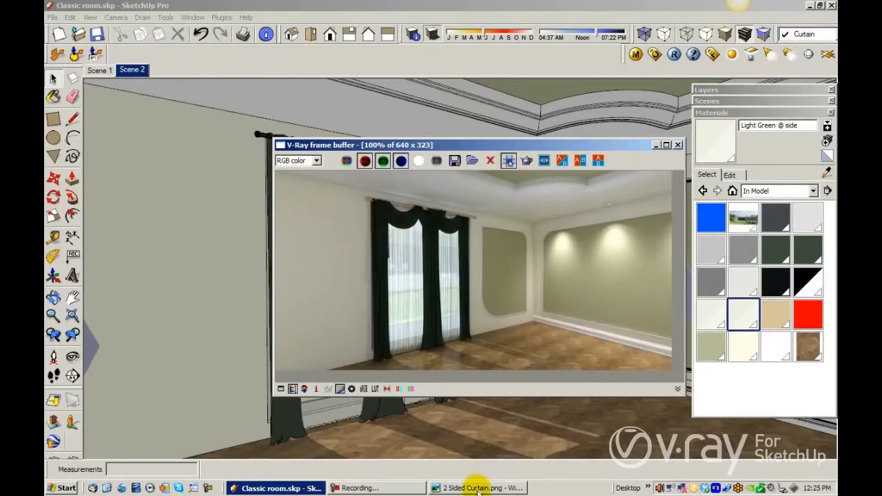
Step: Switch to Windows Picture and Fax Viewer and compare the renders "2 Sided Curtain.png" and "2 Sided Curtain 2.png"
{"action": "left_click", "coordinate": [476, 488]}
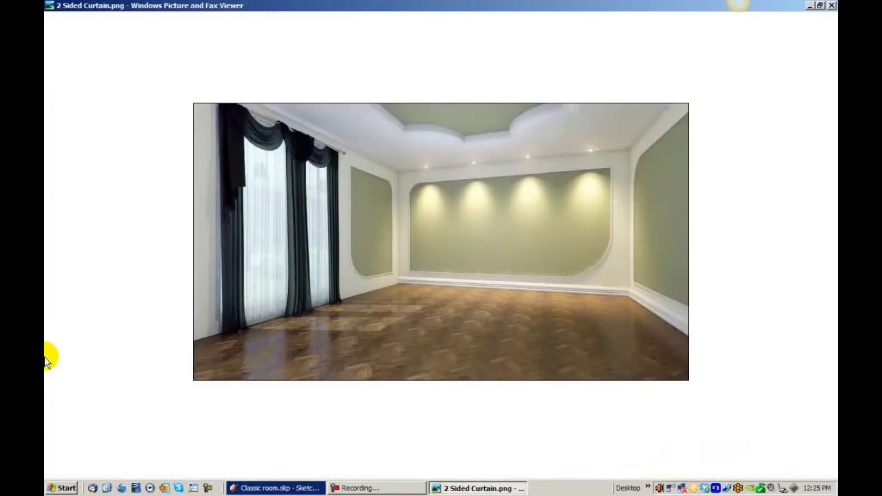
{"action": "key", "text": "Right"}
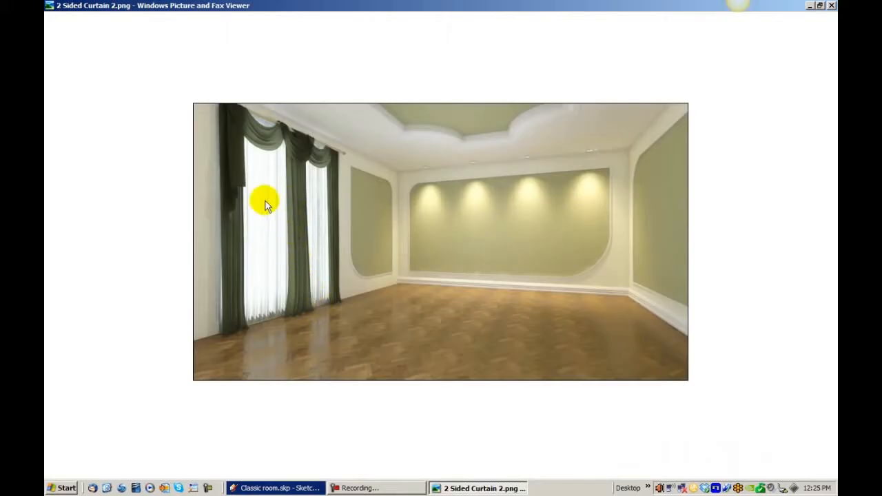
{"action": "key", "text": "Right"}
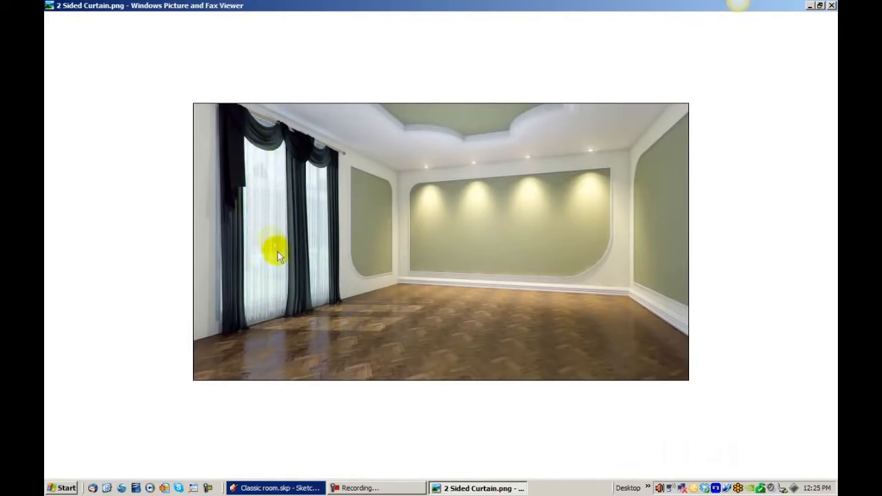
{"action": "key", "text": "Right"}
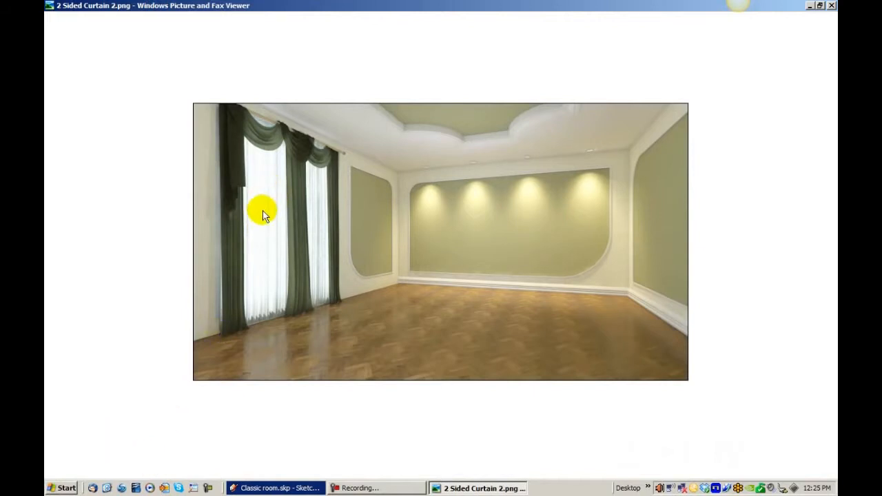
{"action": "key", "text": "Left"}
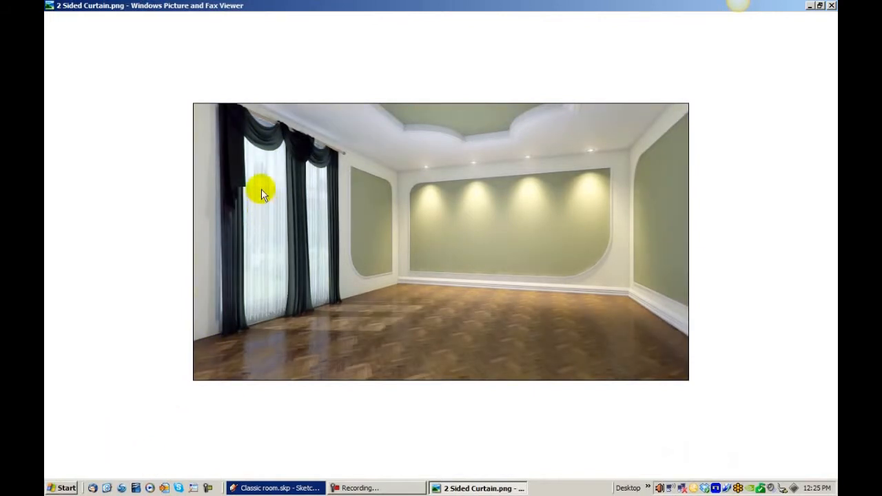